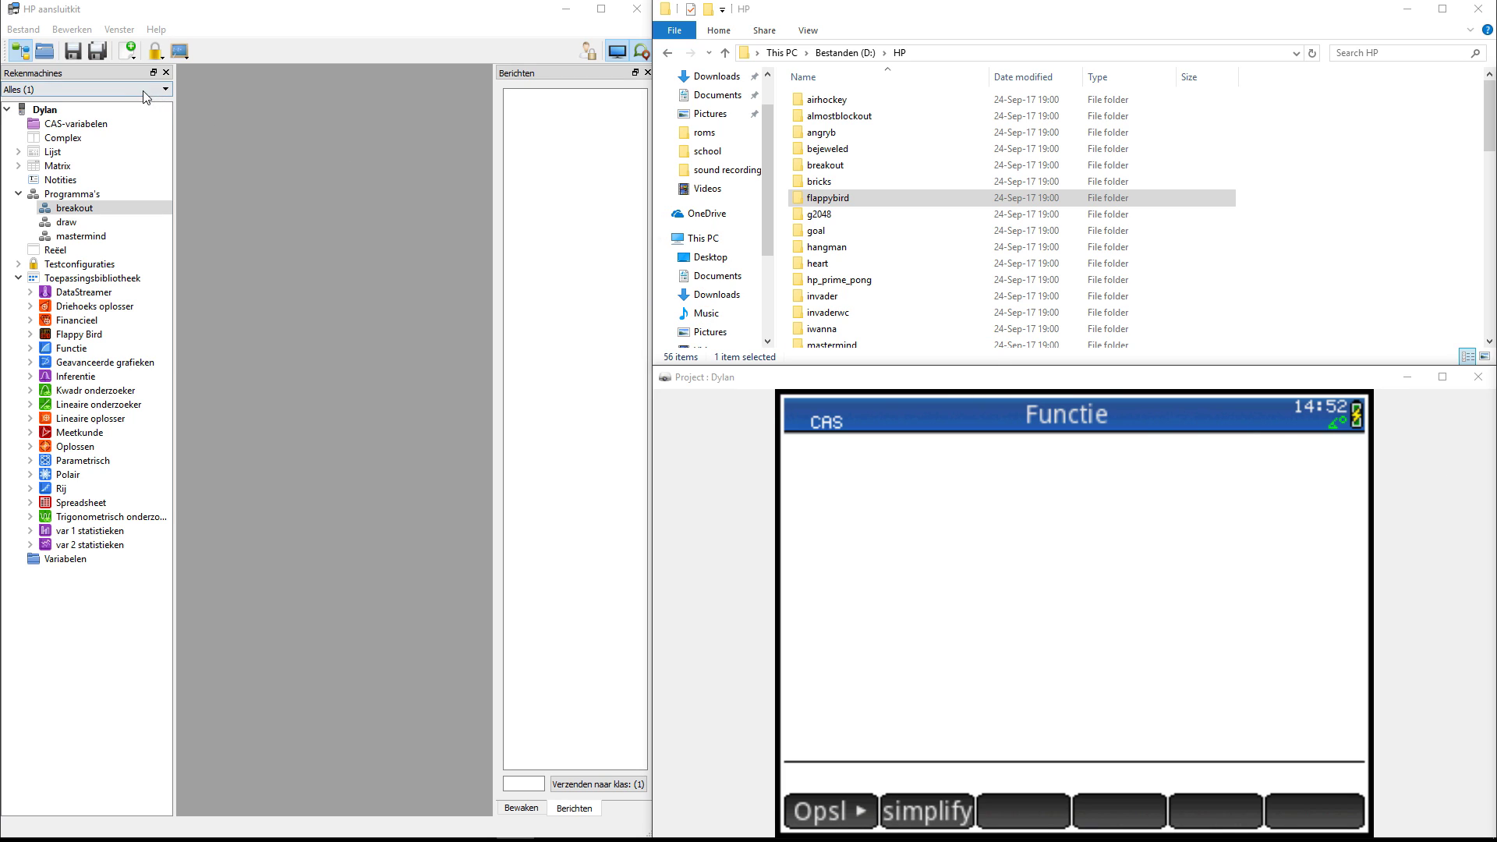
- Start renaming the connected calculator but leave its name unchanged
click(312, 10)
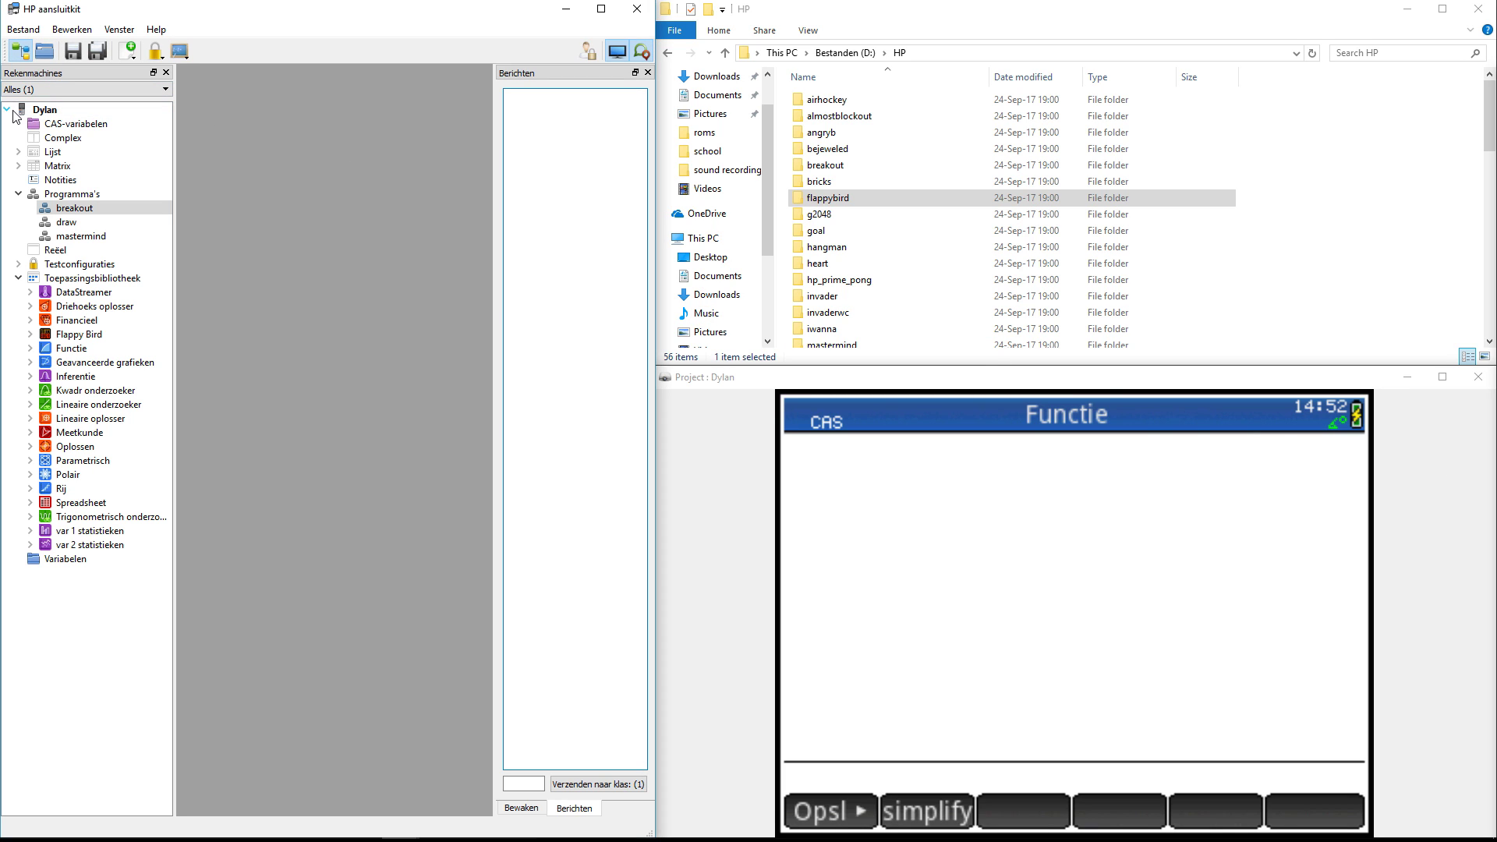
right_click(43, 111)
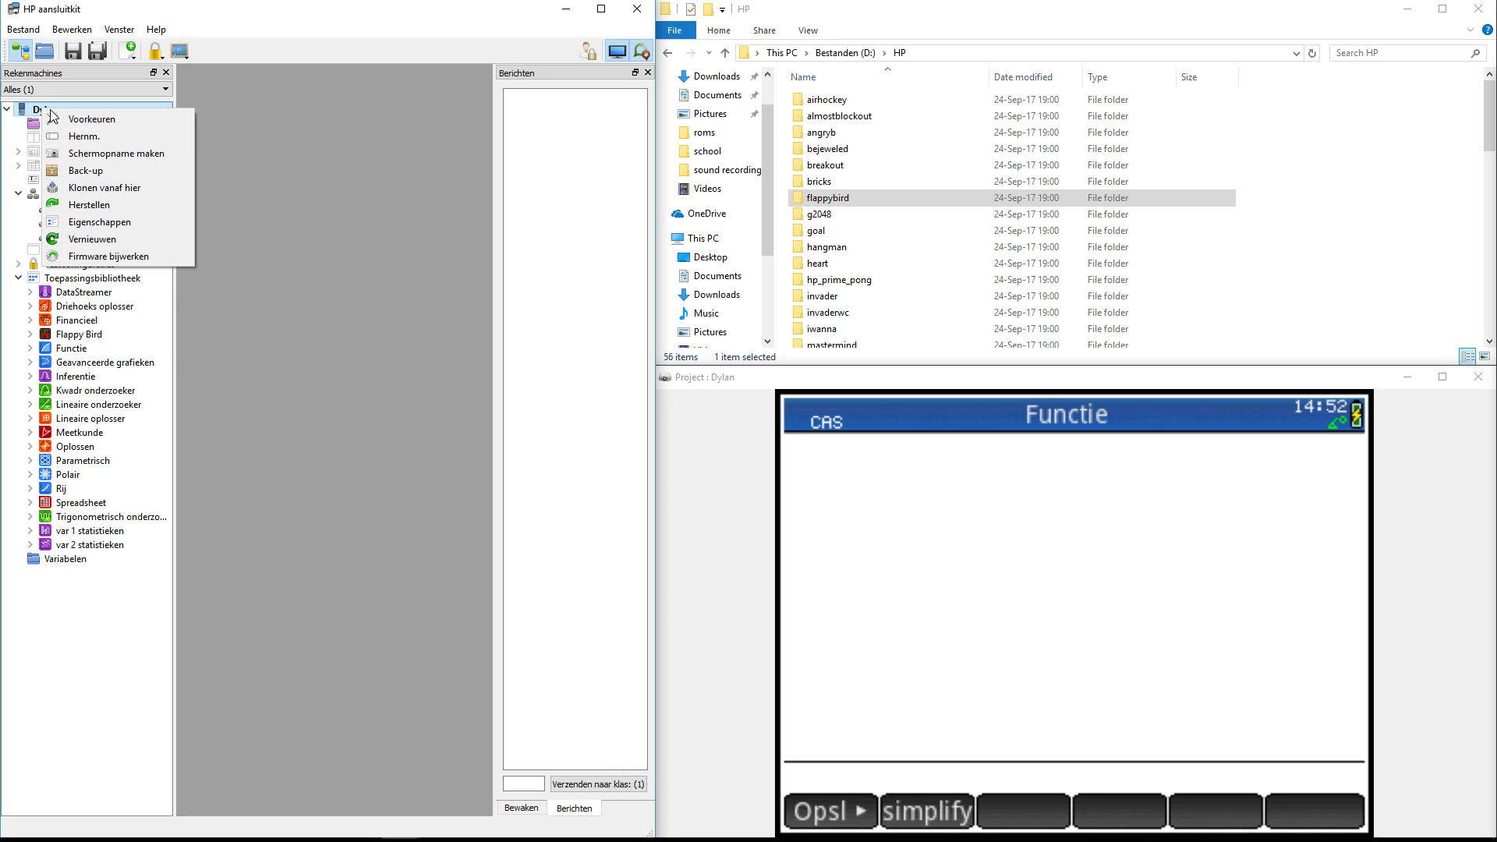
click(90, 137)
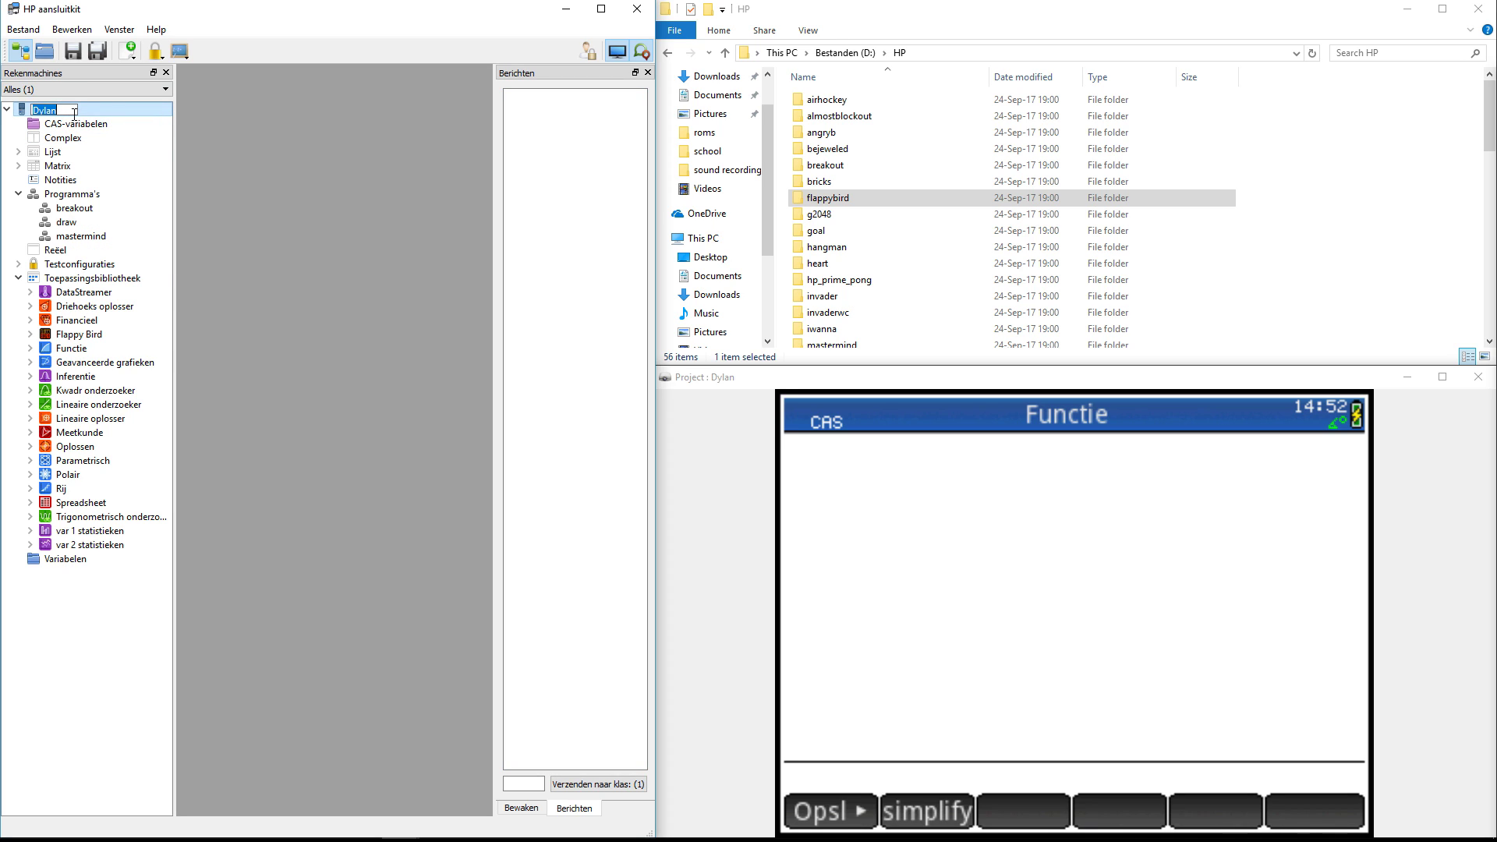
click(125, 121)
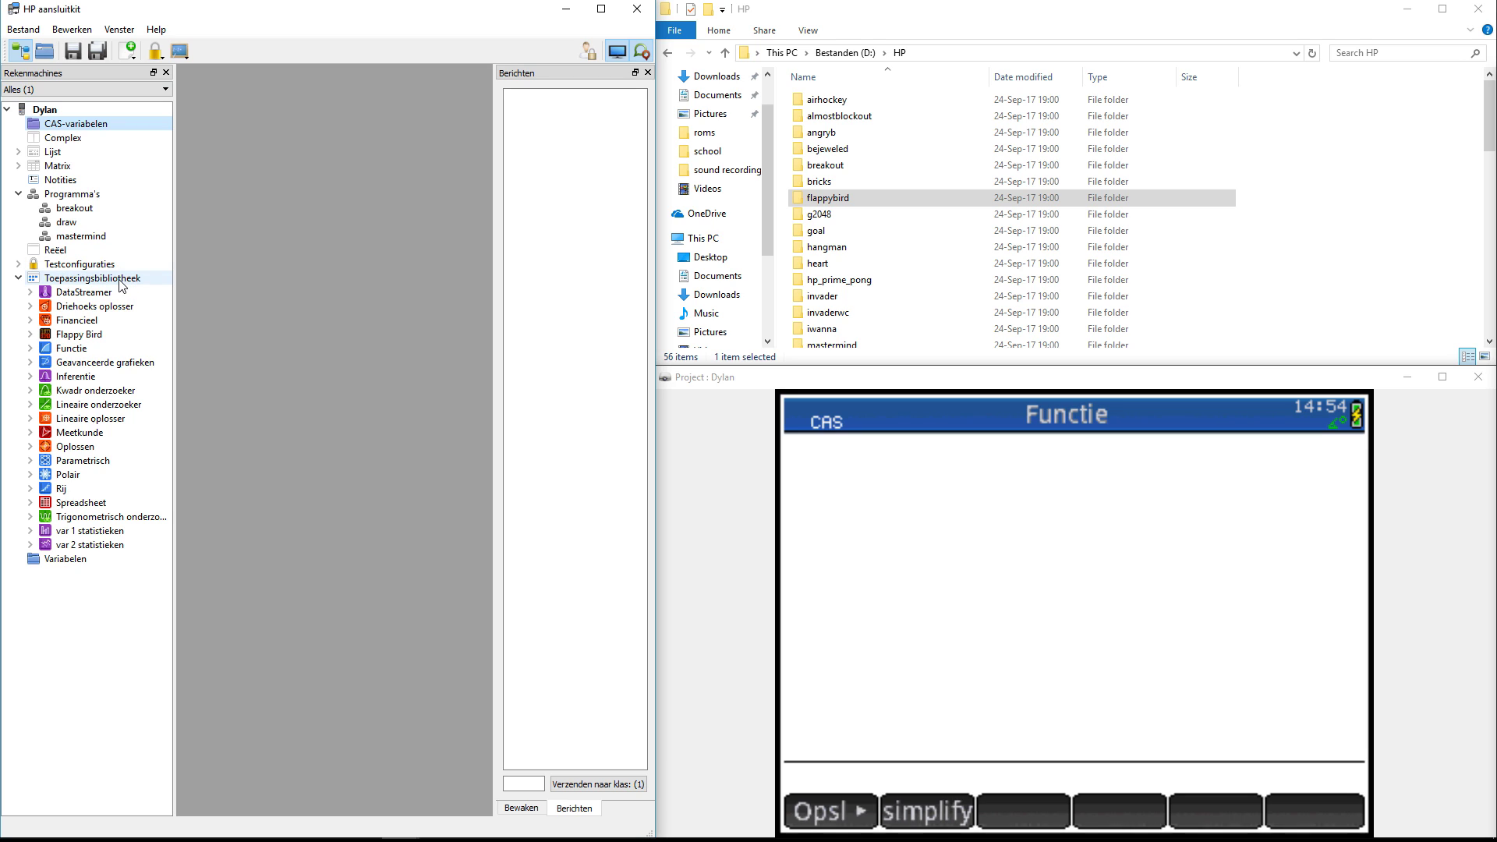
- Copy the AirHockey program from D:\HP\airhockey onto the calculator
double_click(852, 167)
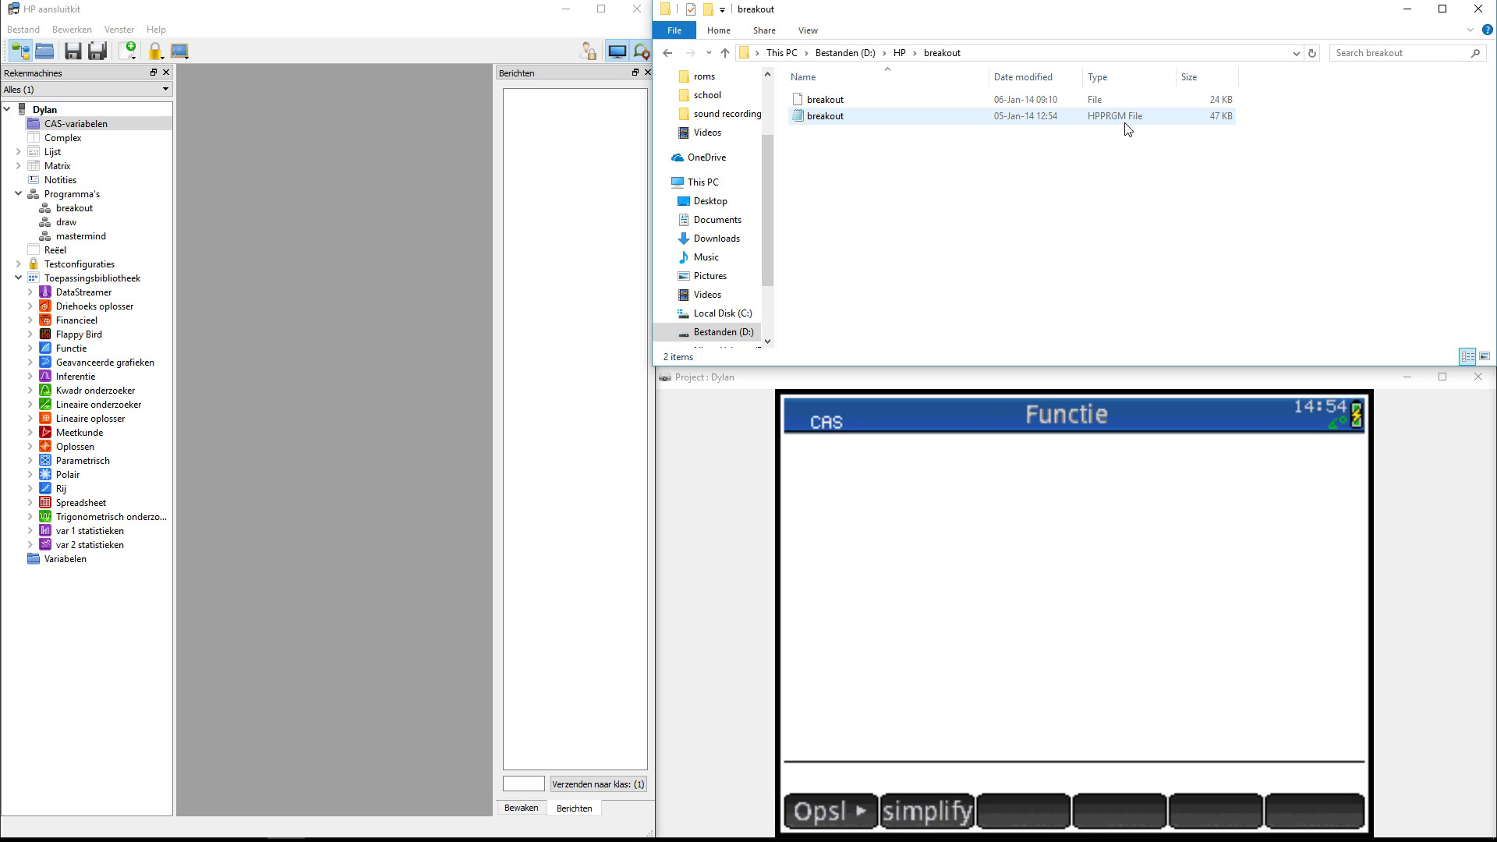
click(901, 53)
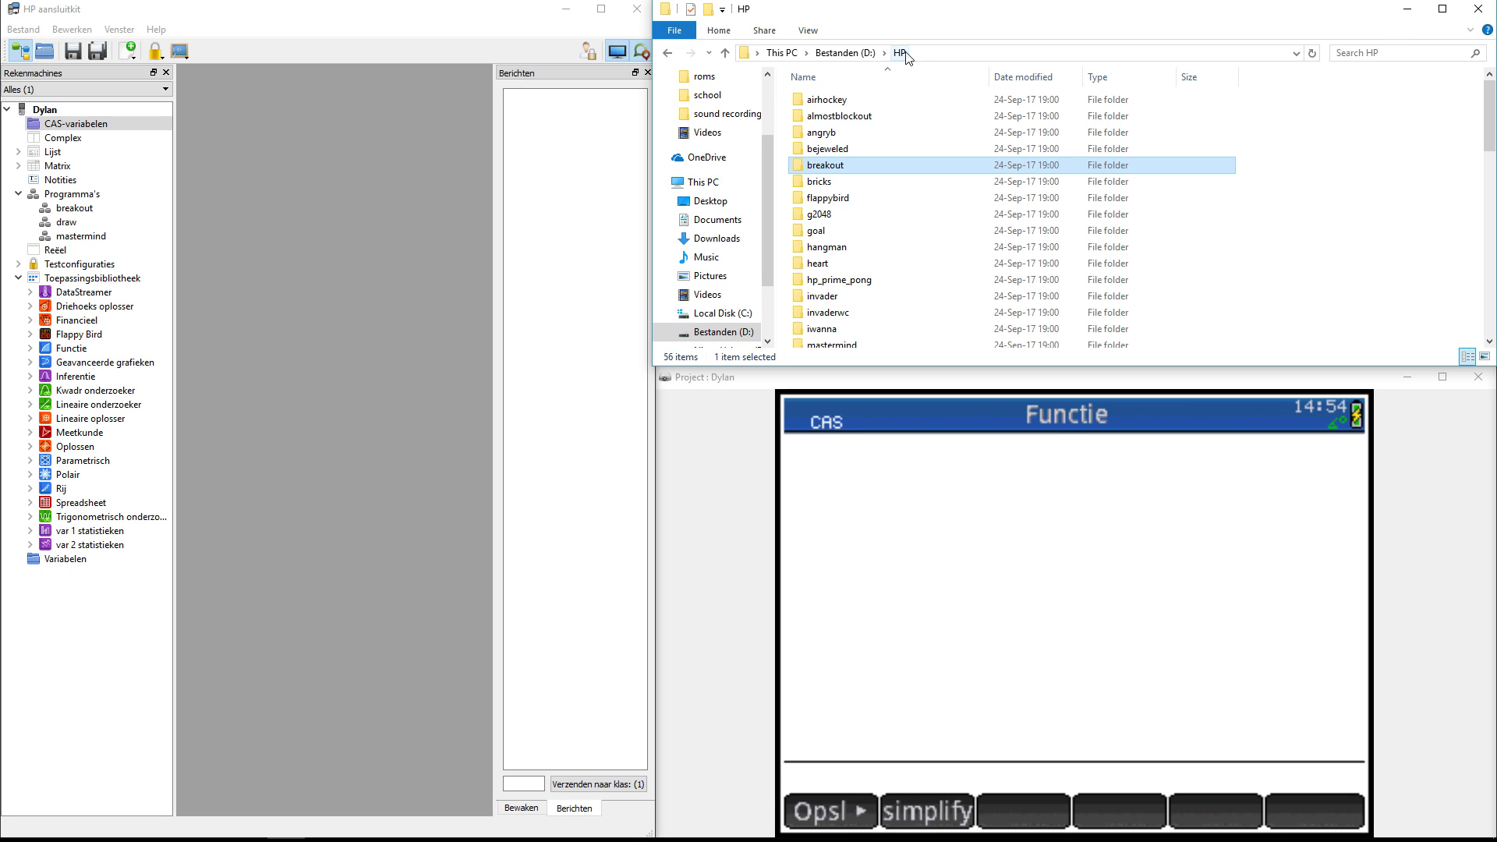
double_click(835, 102)
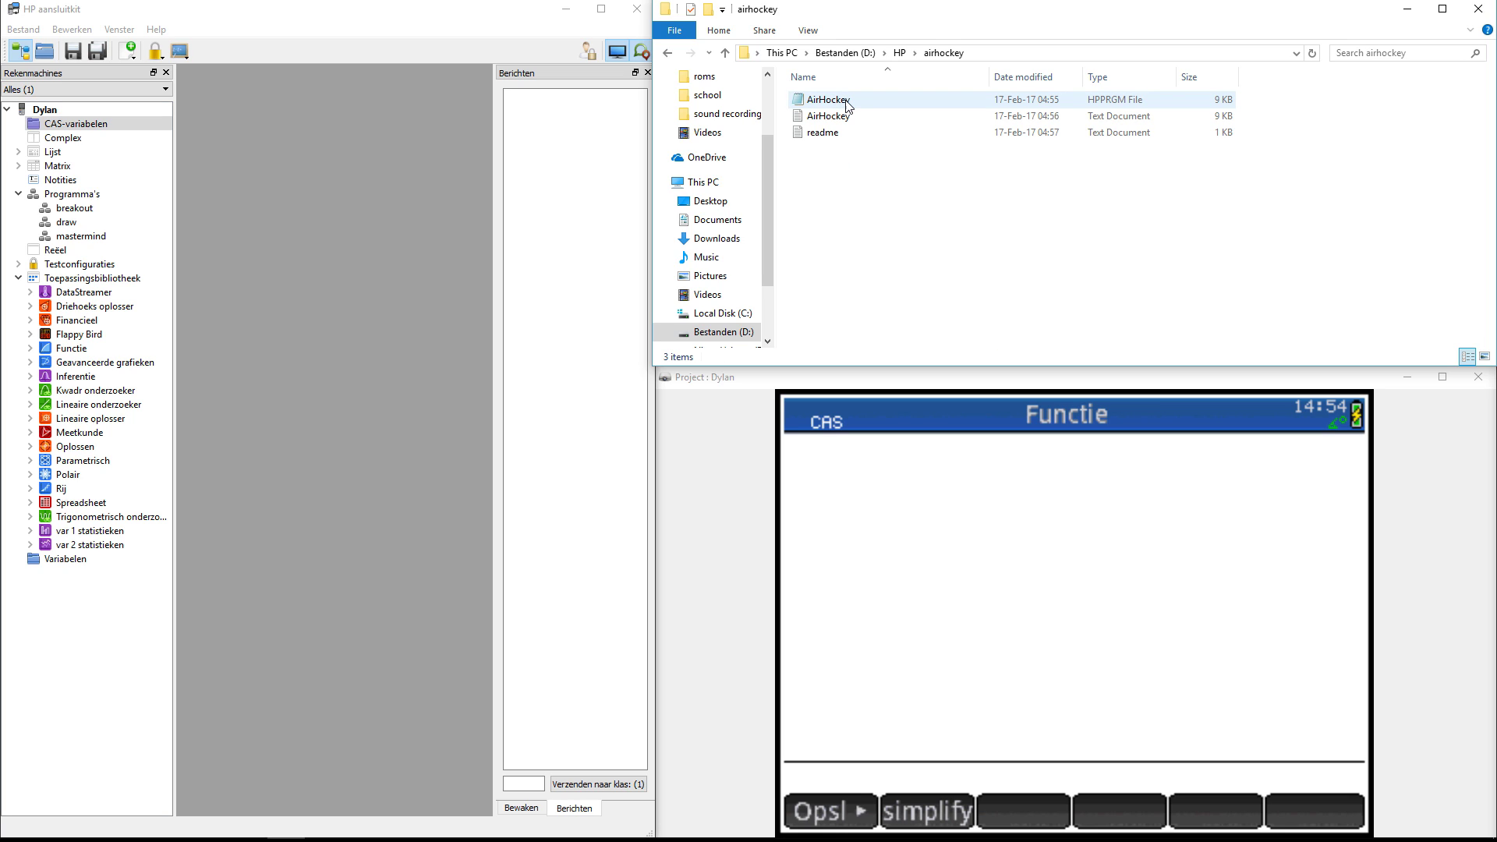
drag(847, 103, 85, 200)
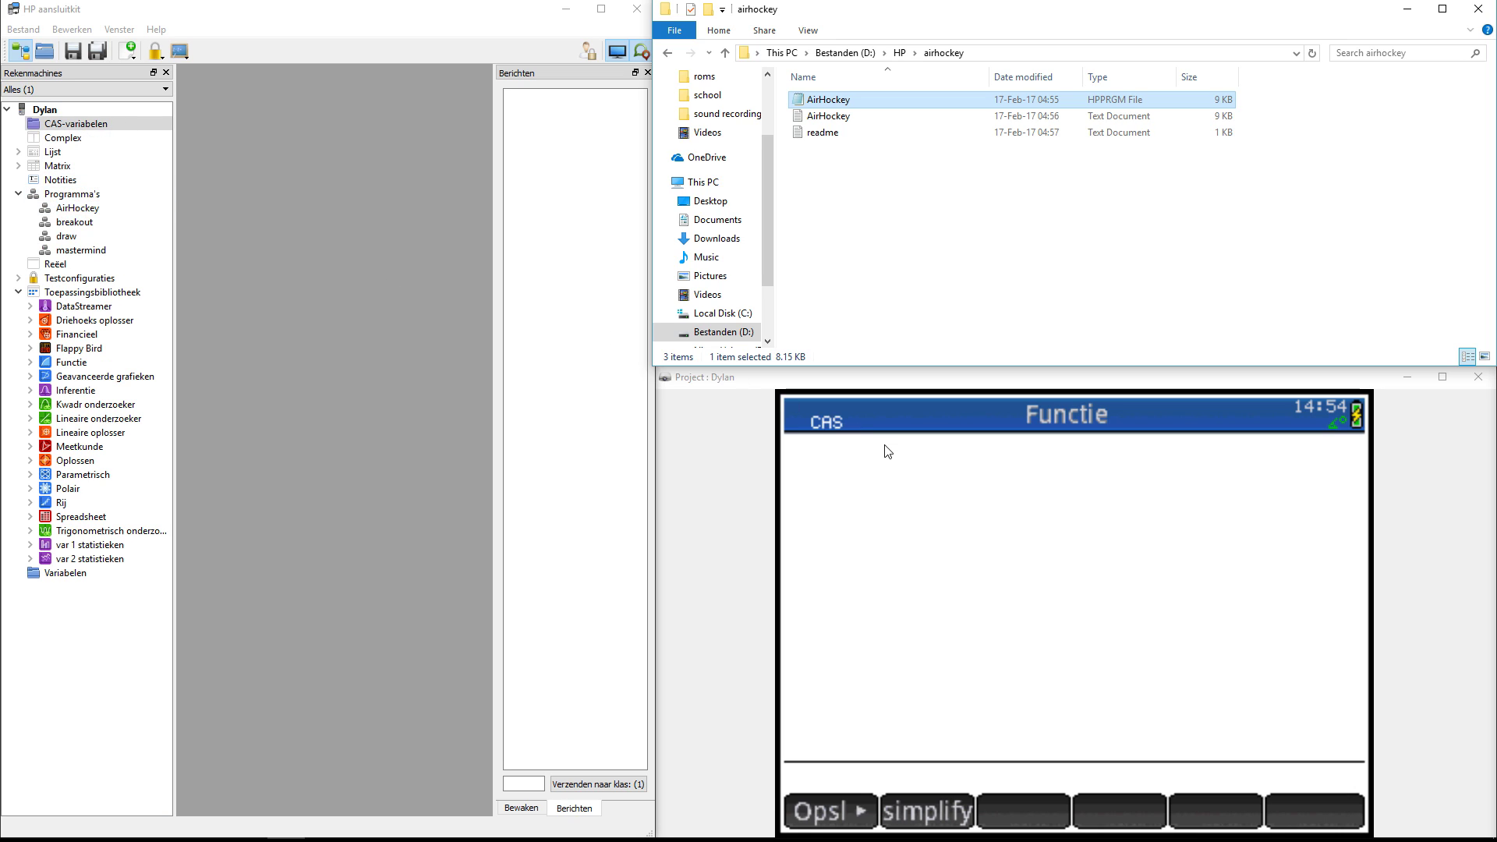
- Run AirHockey on the emulator from the Program Catalog (Shift+1)
click(1070, 442)
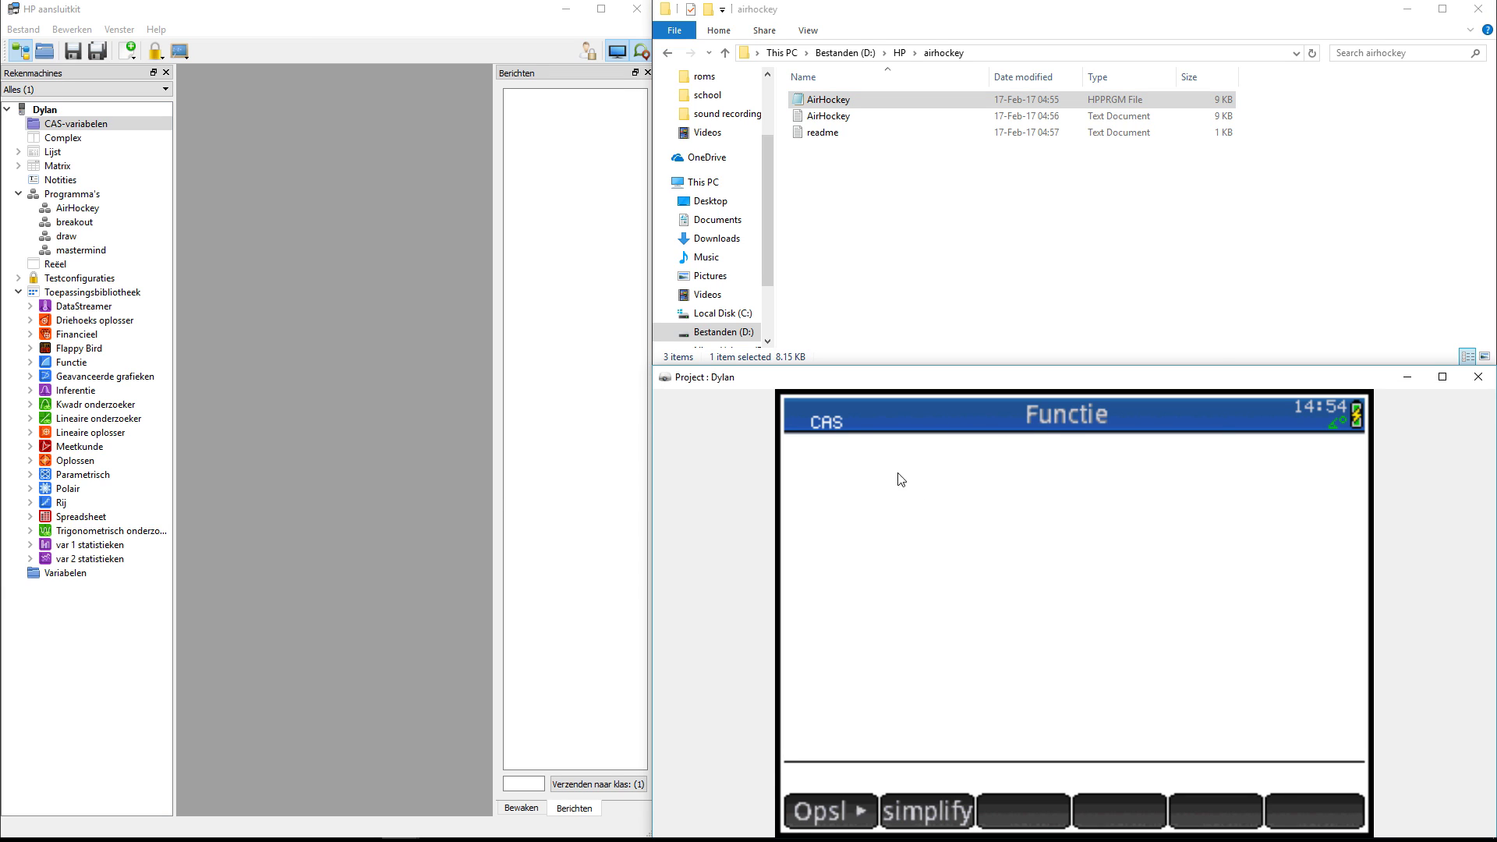
key(shift+1)
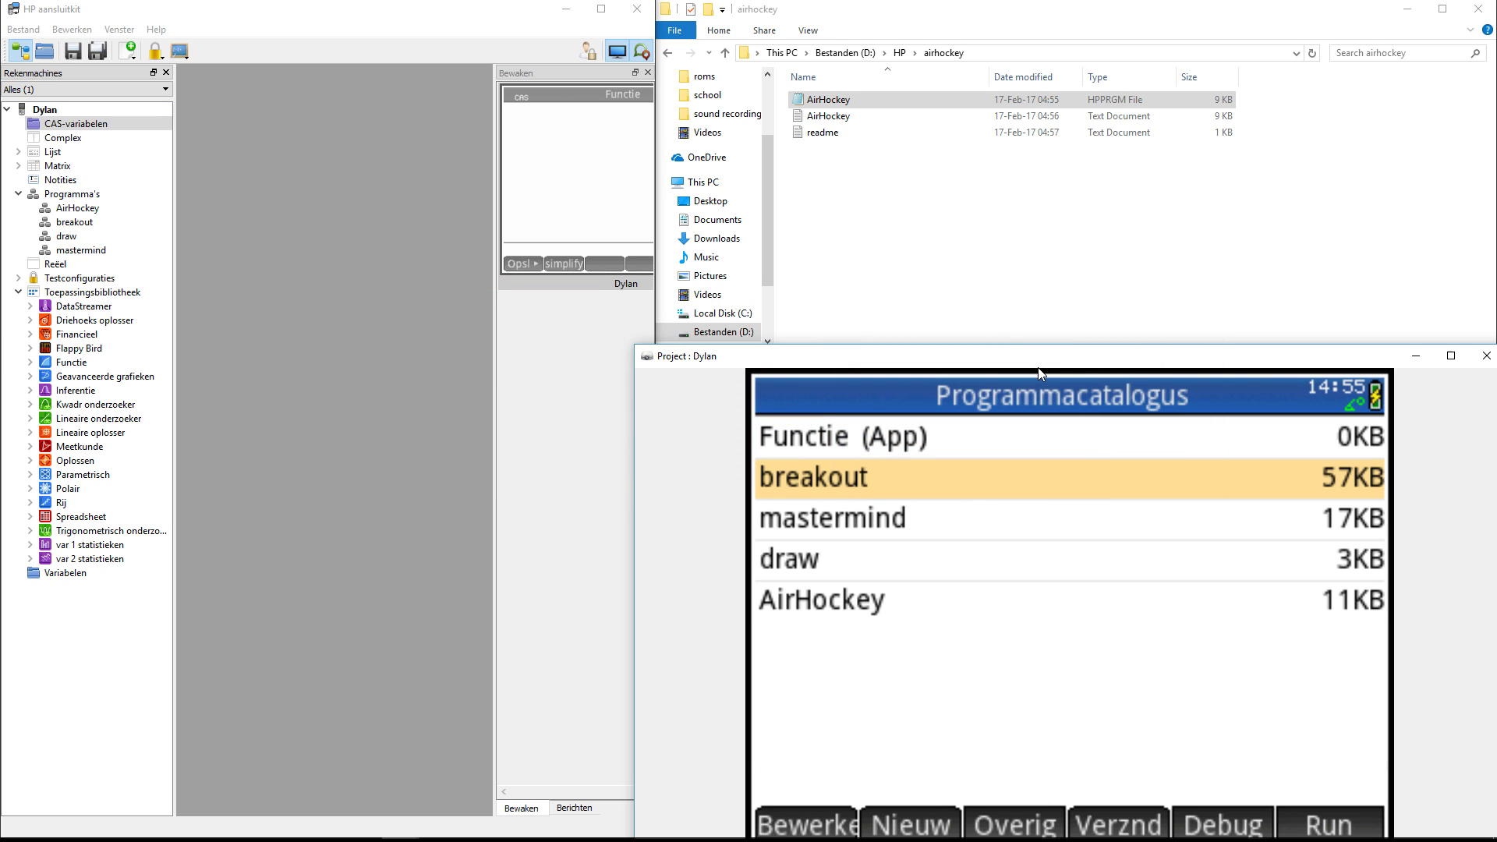
key(Down)
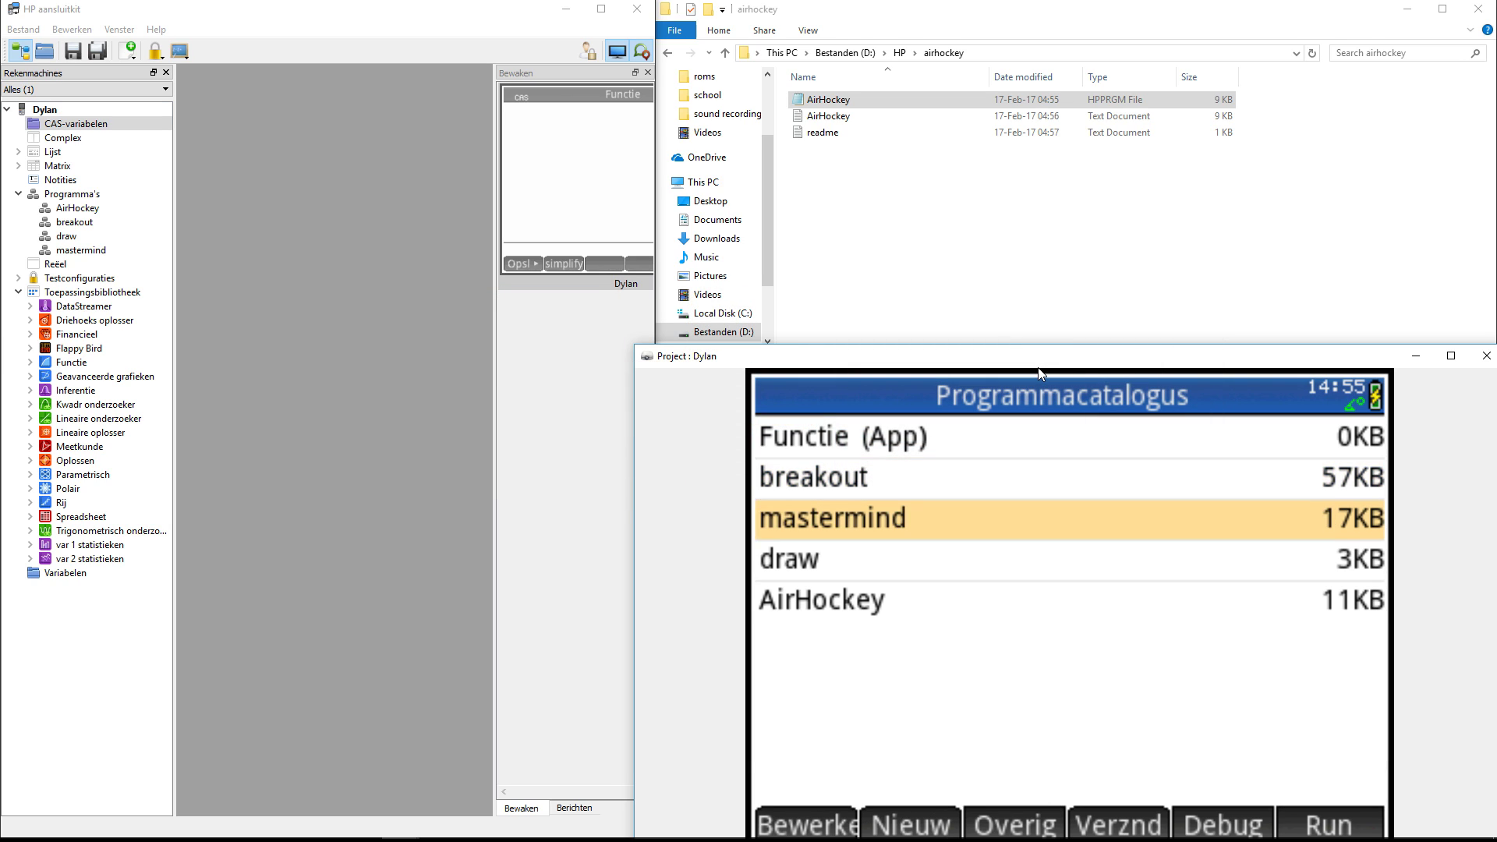
key(Down)
key(Down)
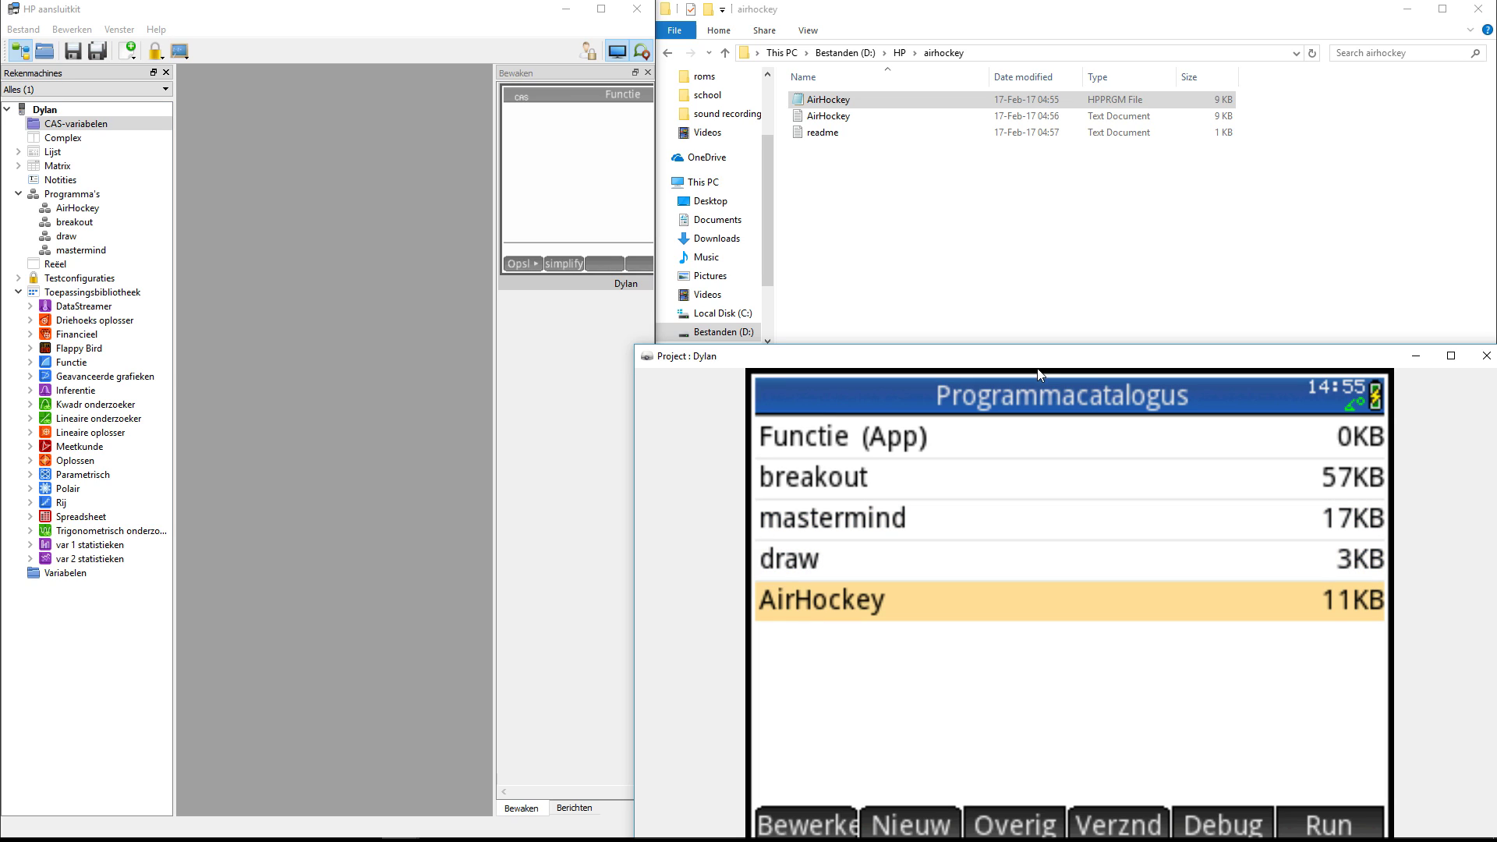
drag(1039, 361, 1040, 337)
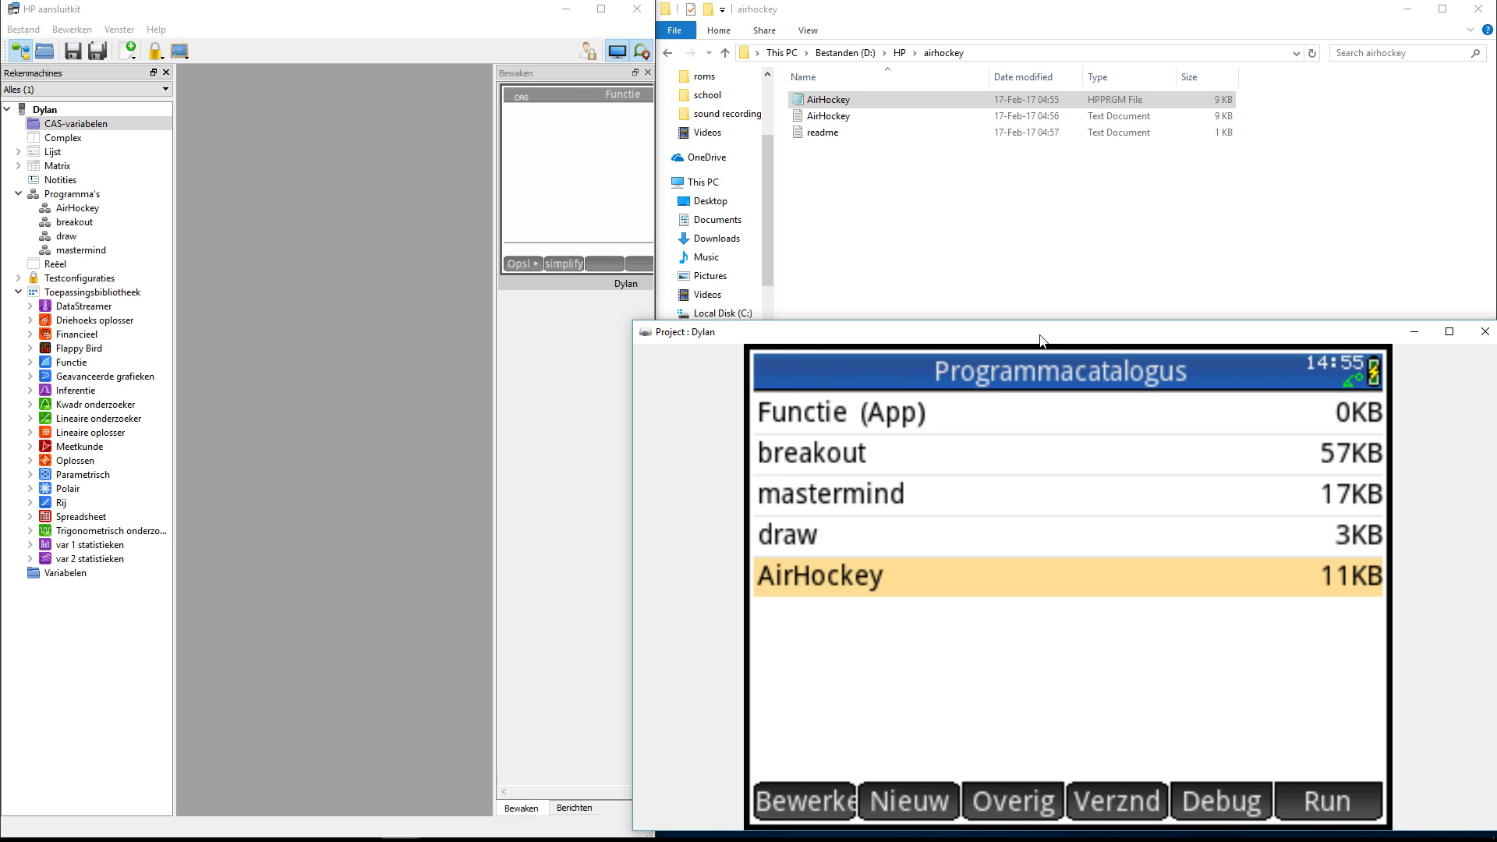
key(Return)
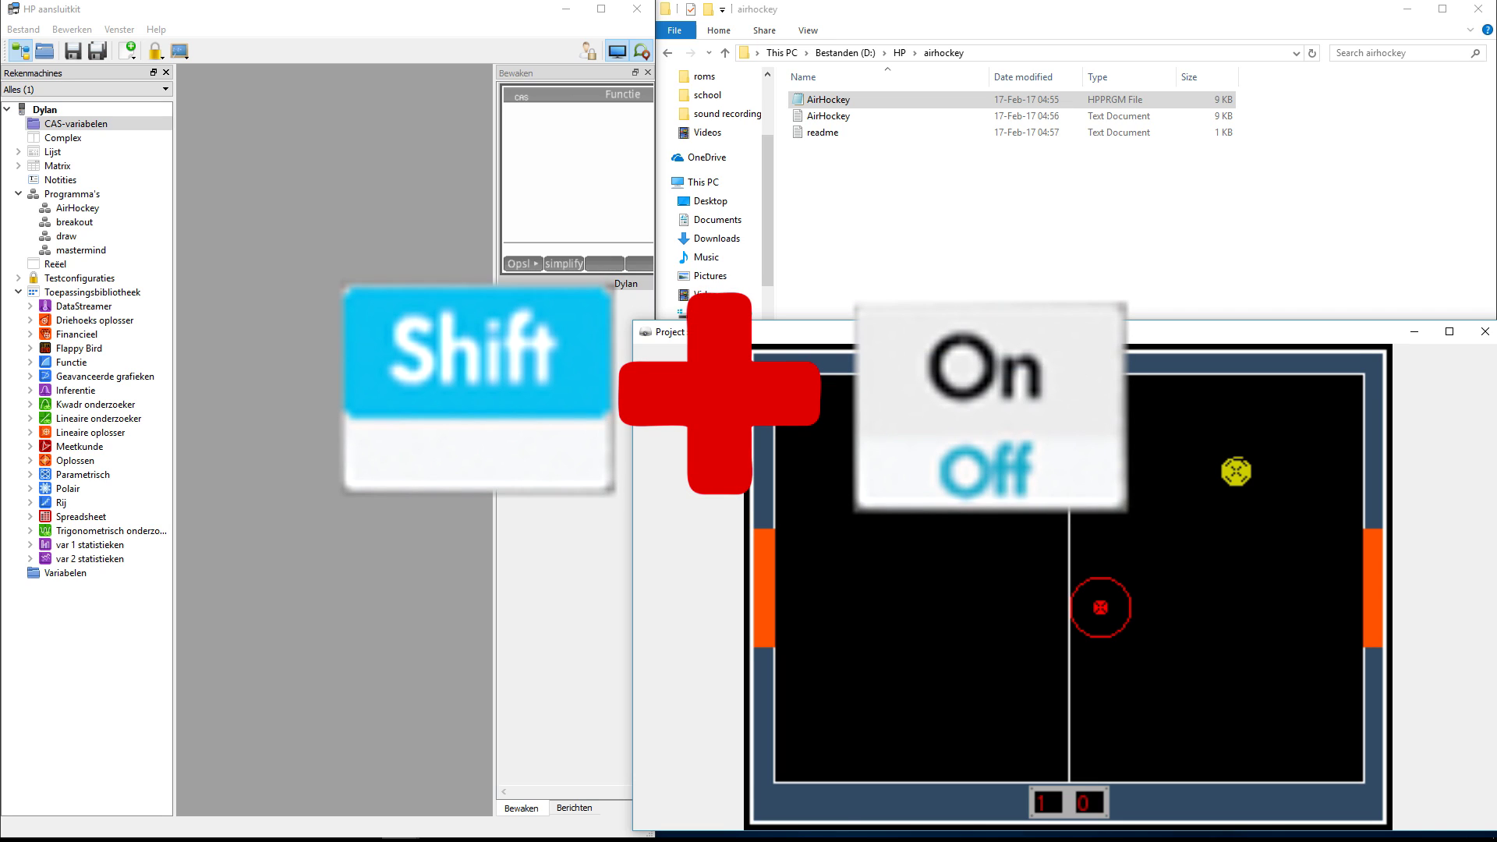
- Stop AirHockey and copy Flappy Bird.hpappdir from D:\HP\flappybird to Toepassingsbibliotheek
key(shift+Escape)
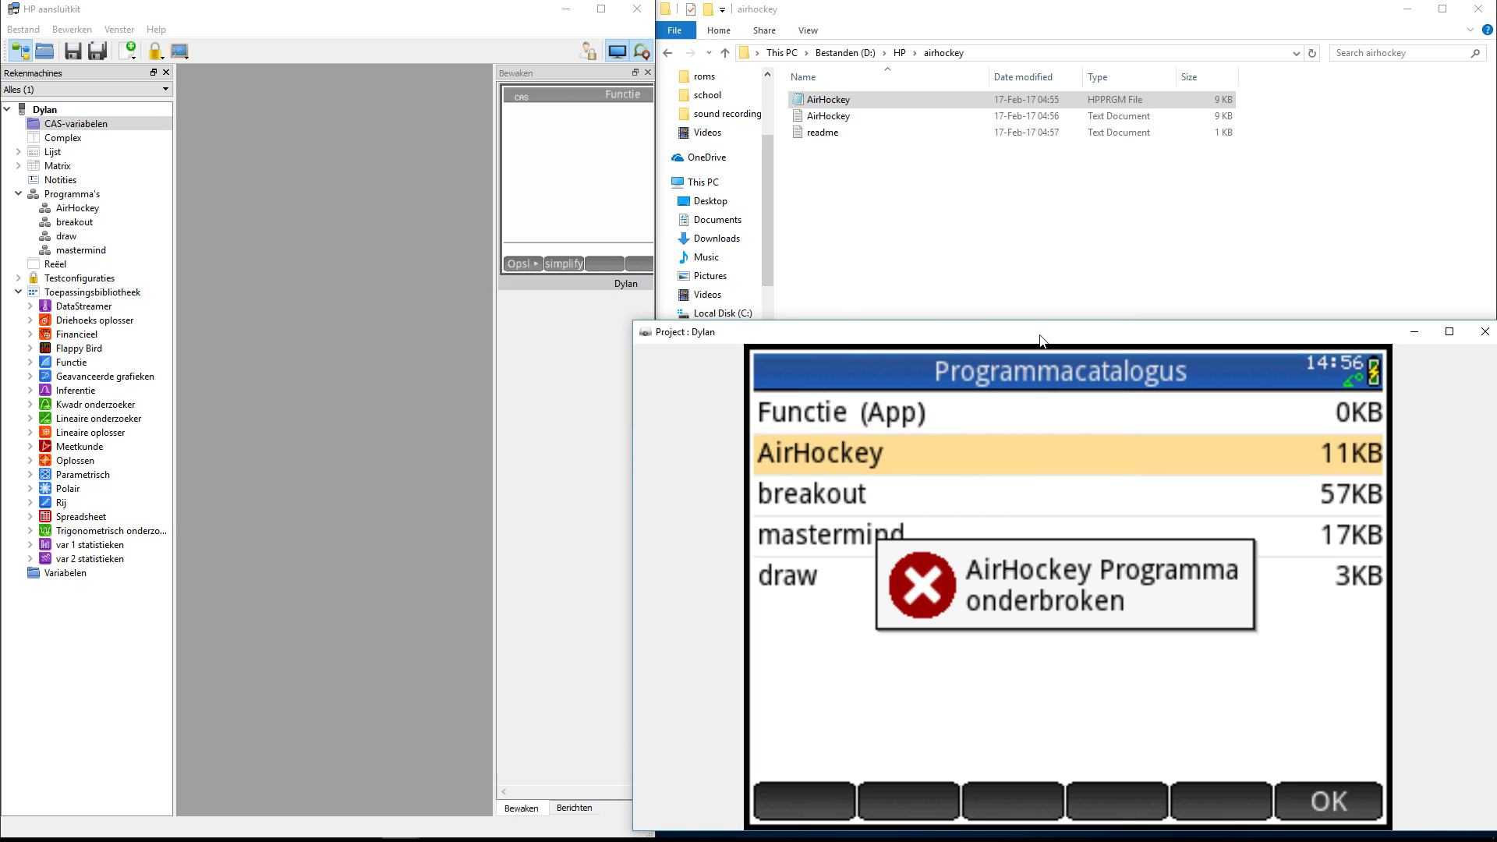
click(987, 238)
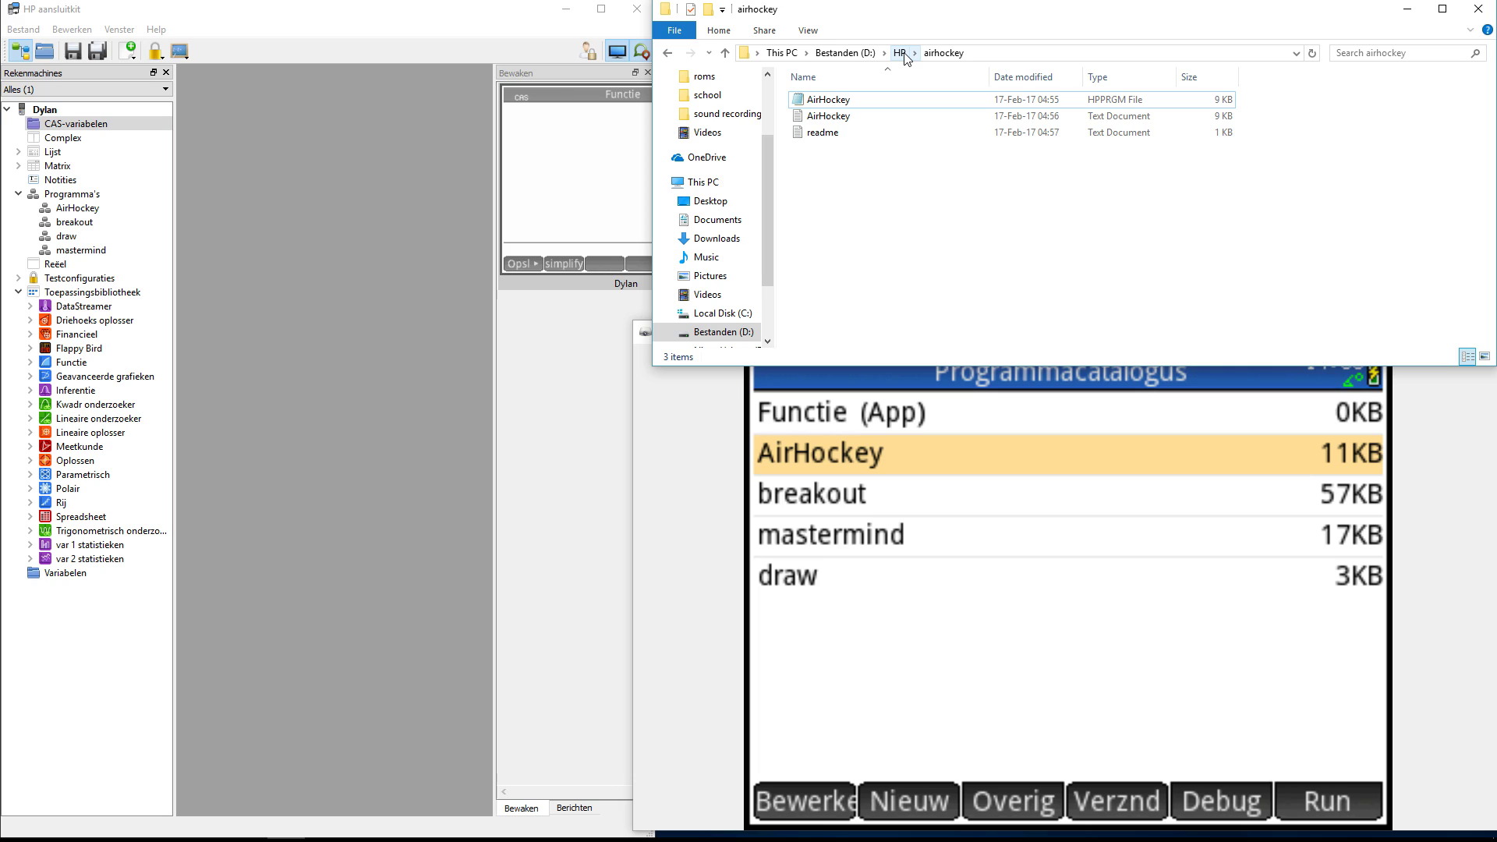
click(901, 53)
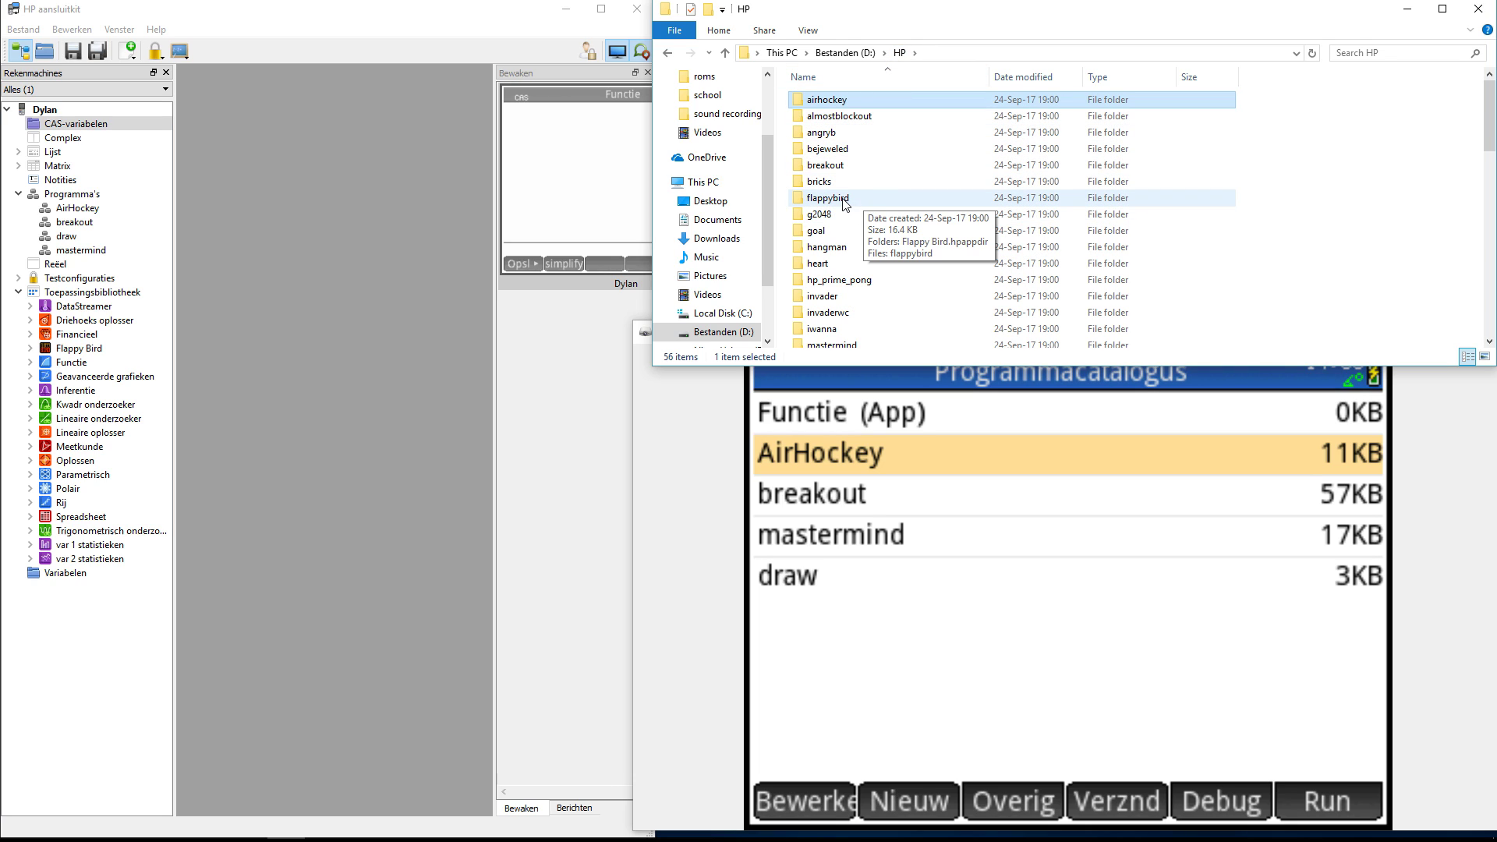
double_click(864, 205)
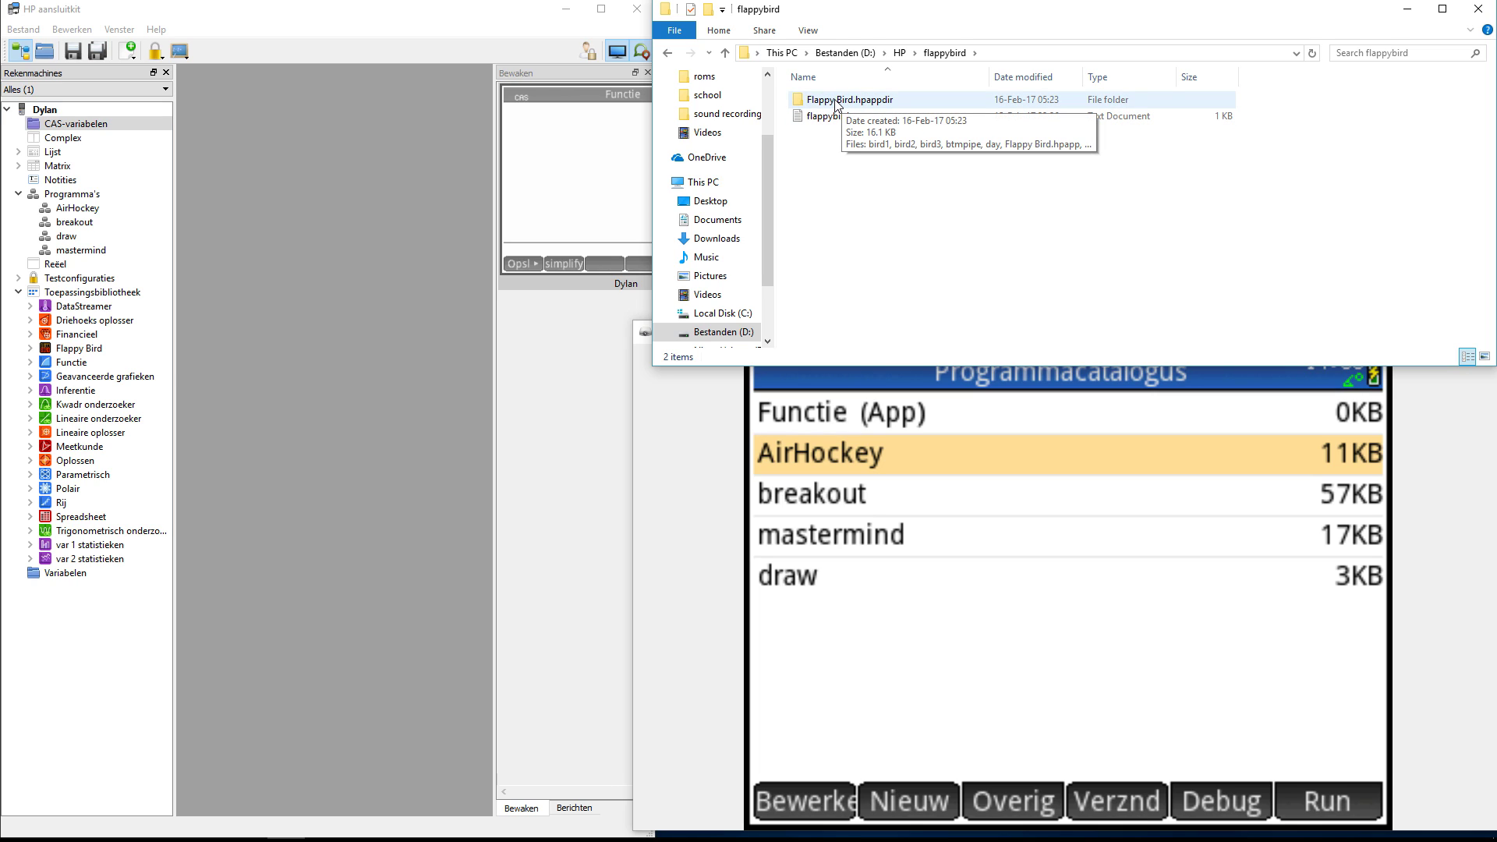
drag(836, 101, 94, 296)
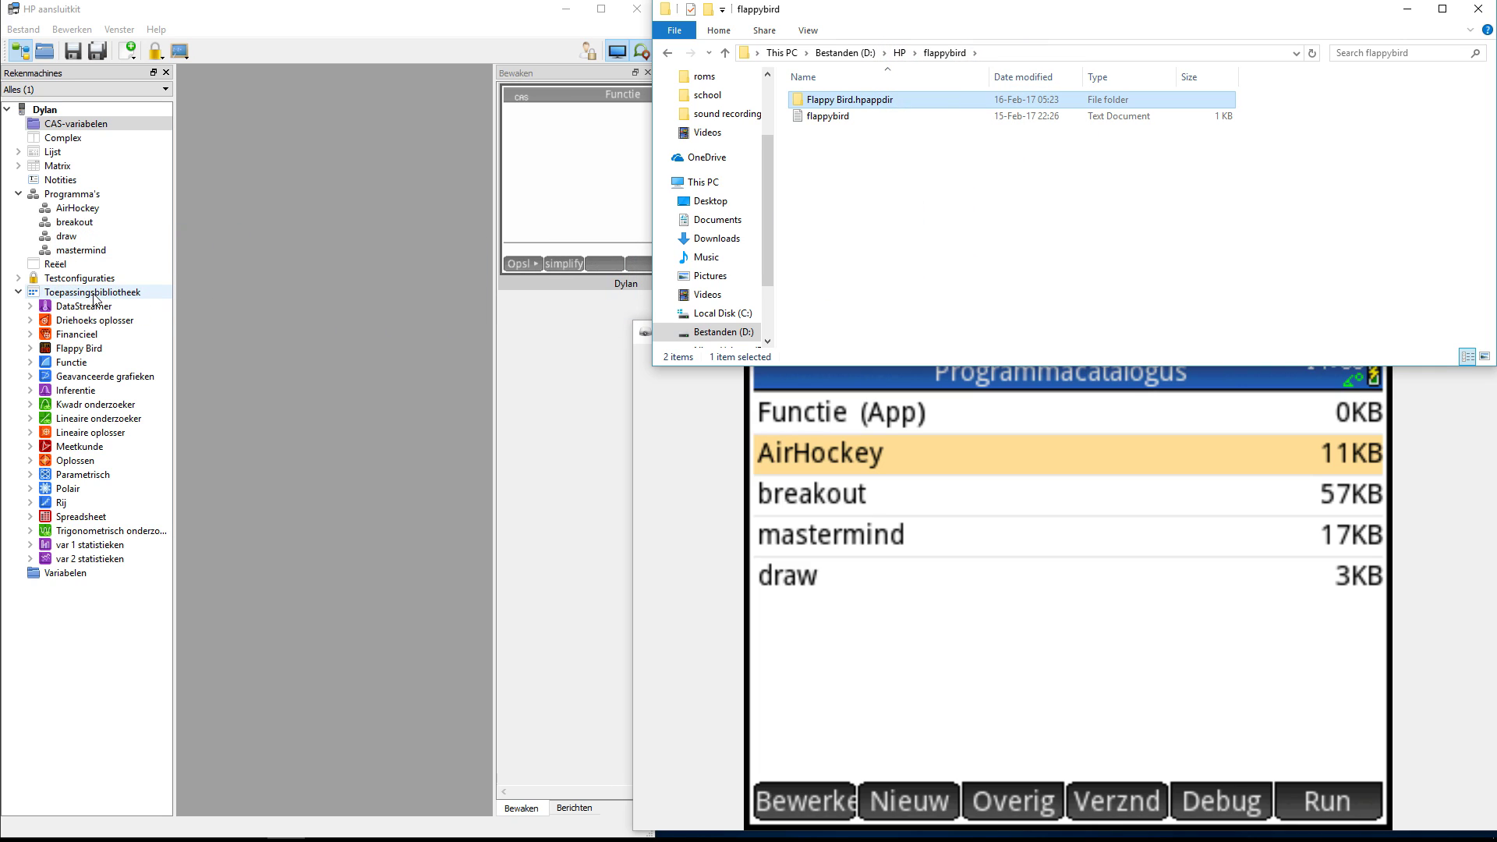
- Launch Flappy Bird from the emulator's Apps library to its 'Tap to begin!' screen
click(74, 349)
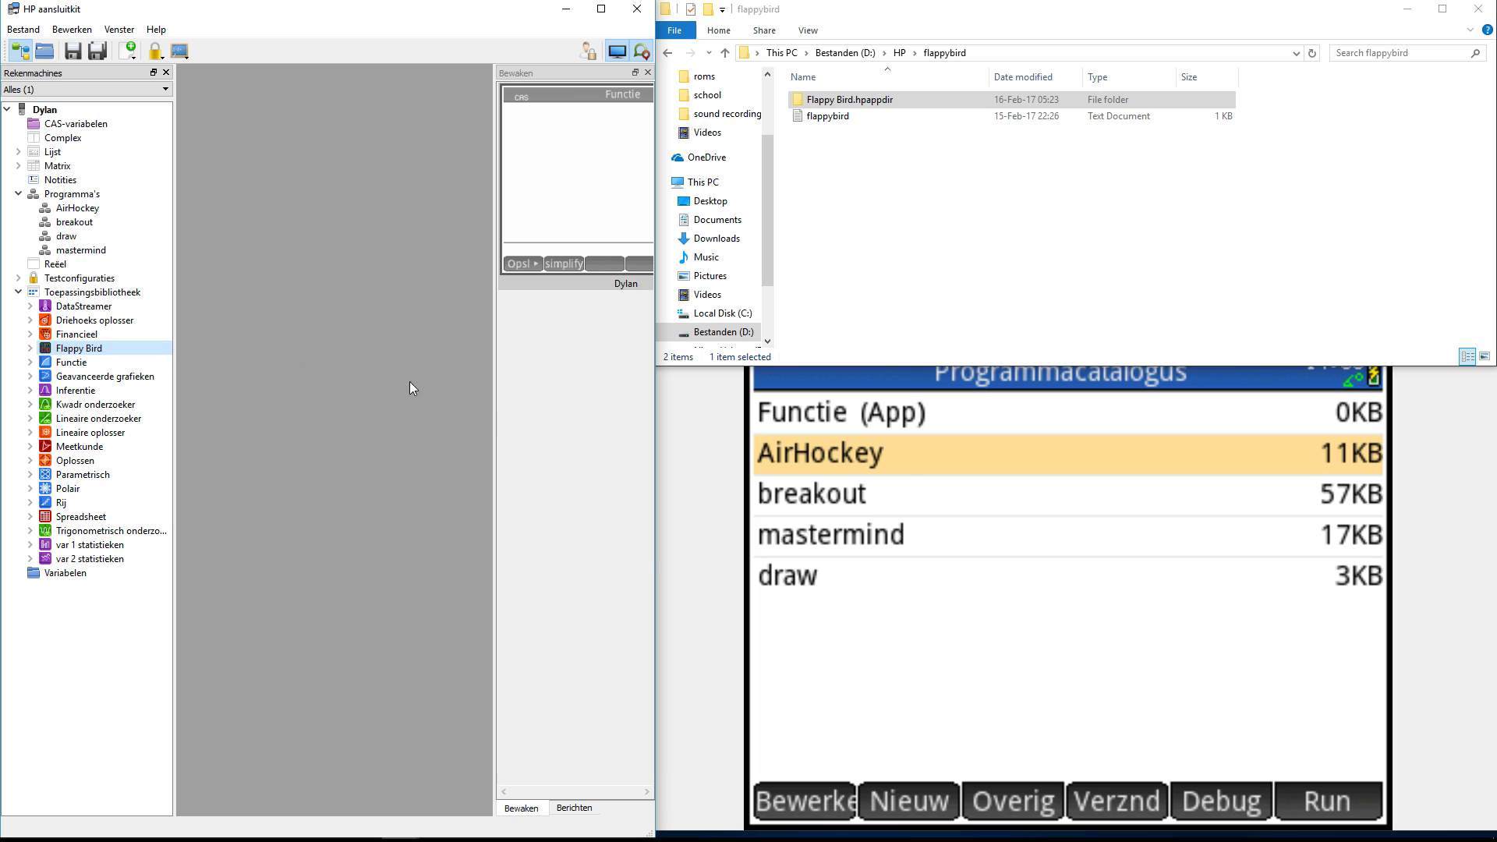
click(779, 336)
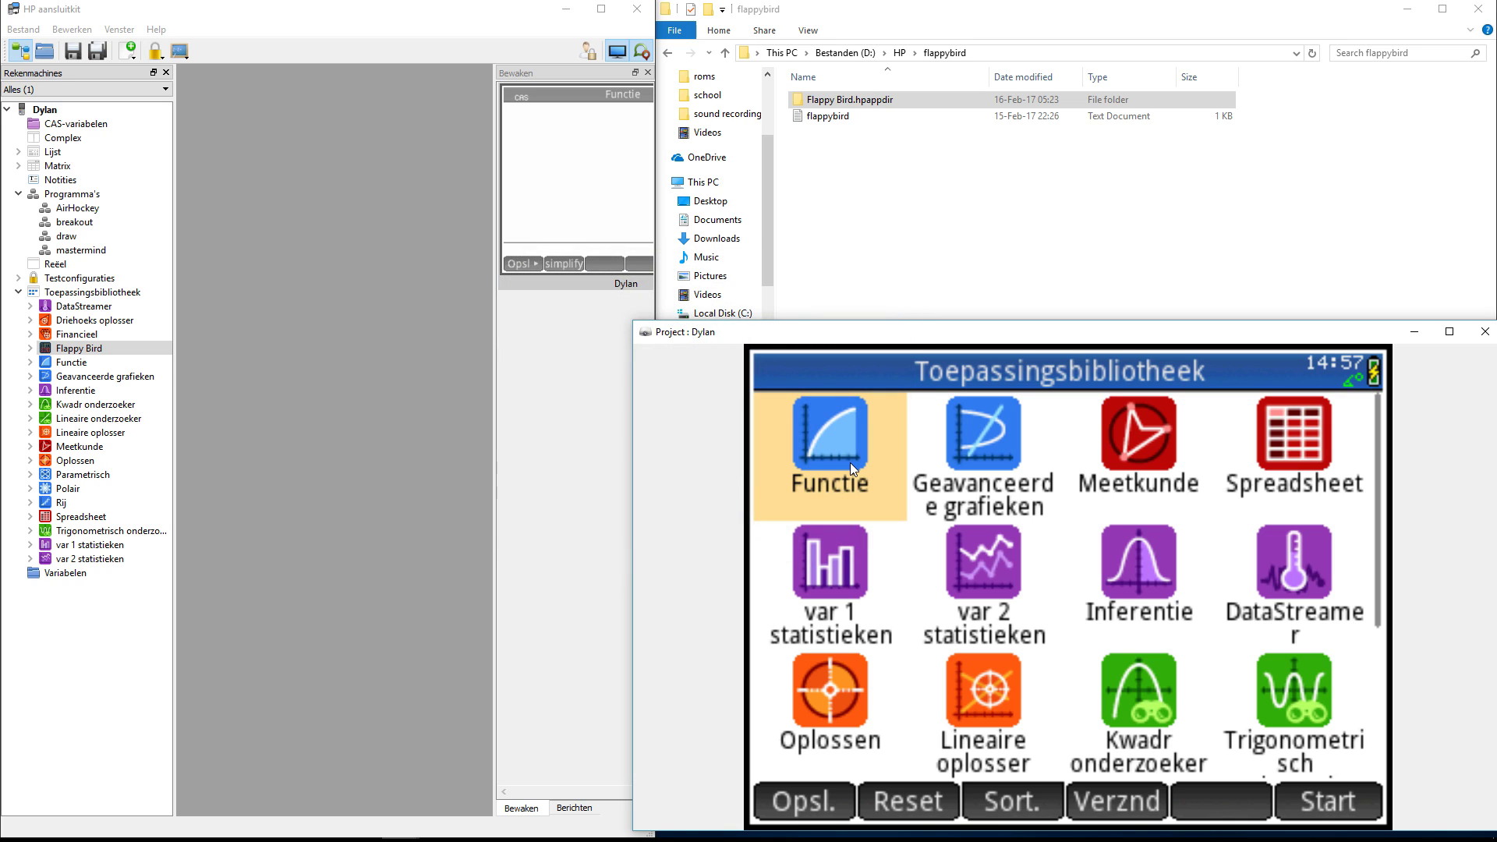
scroll(850, 462, down, 1)
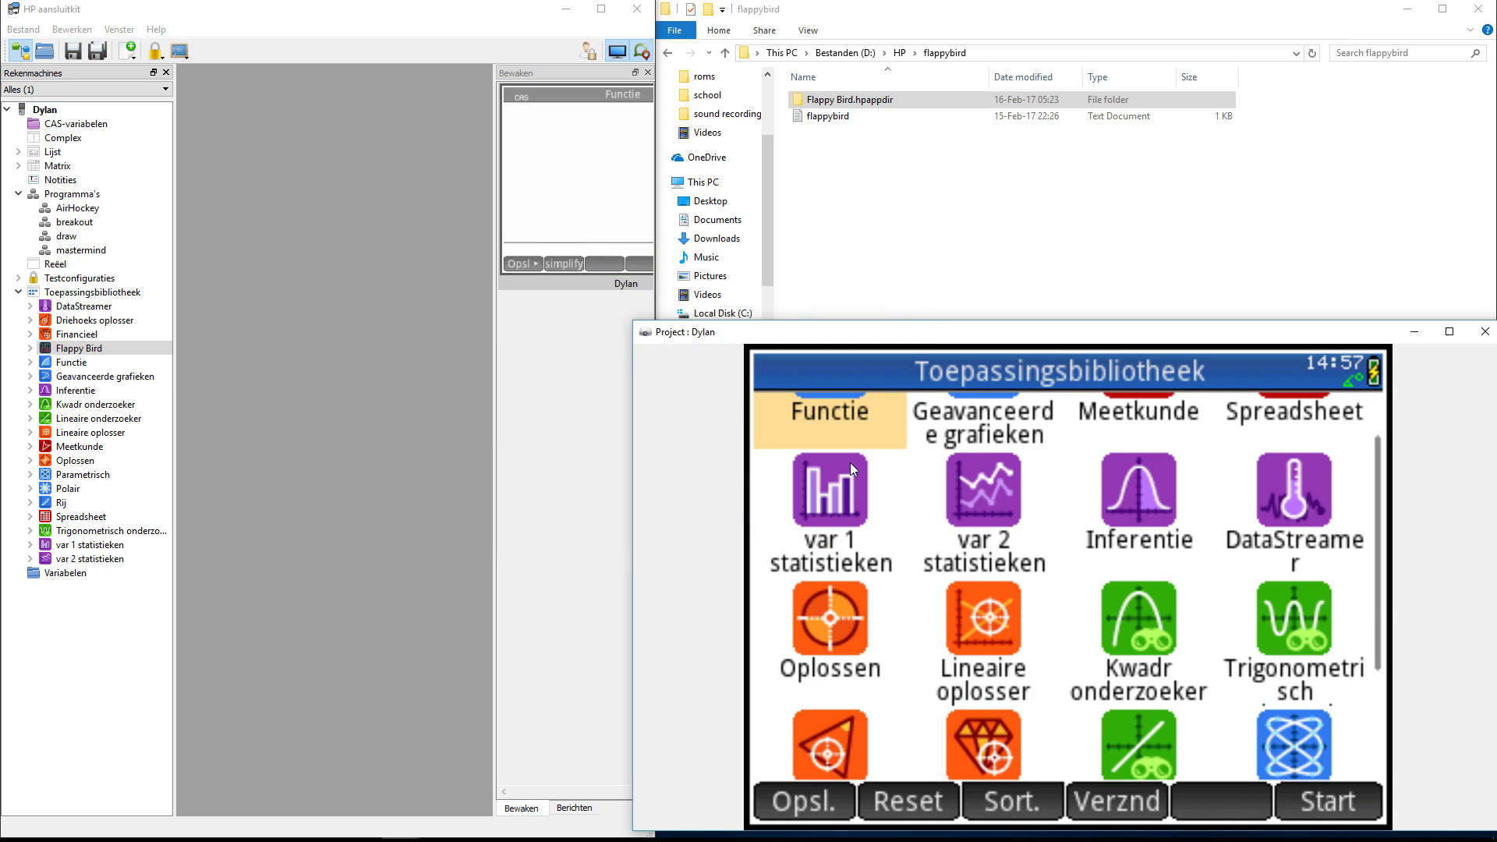
scroll(849, 461, down, 3)
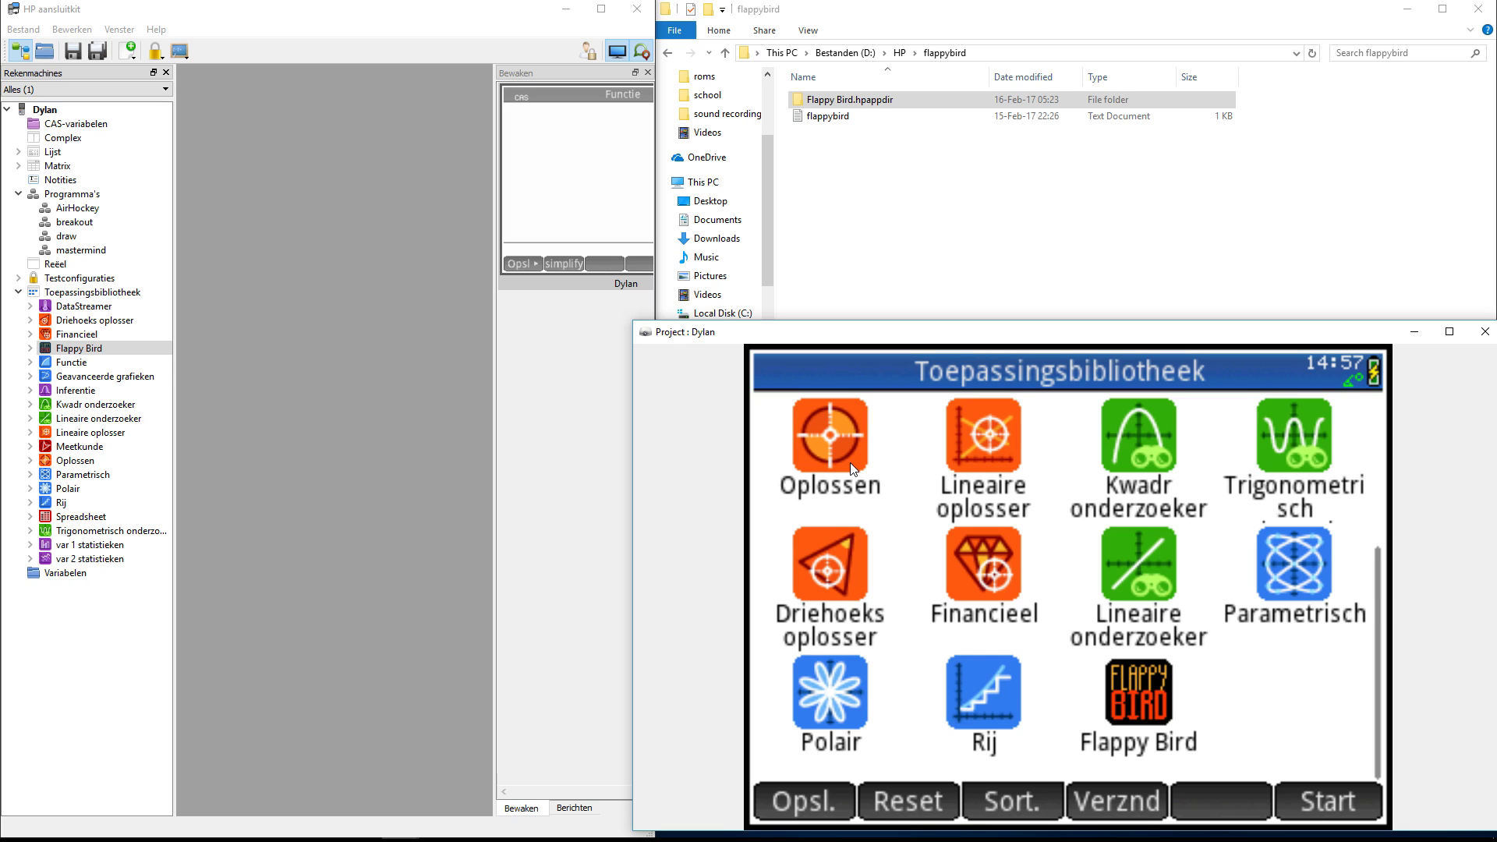
key(Return)
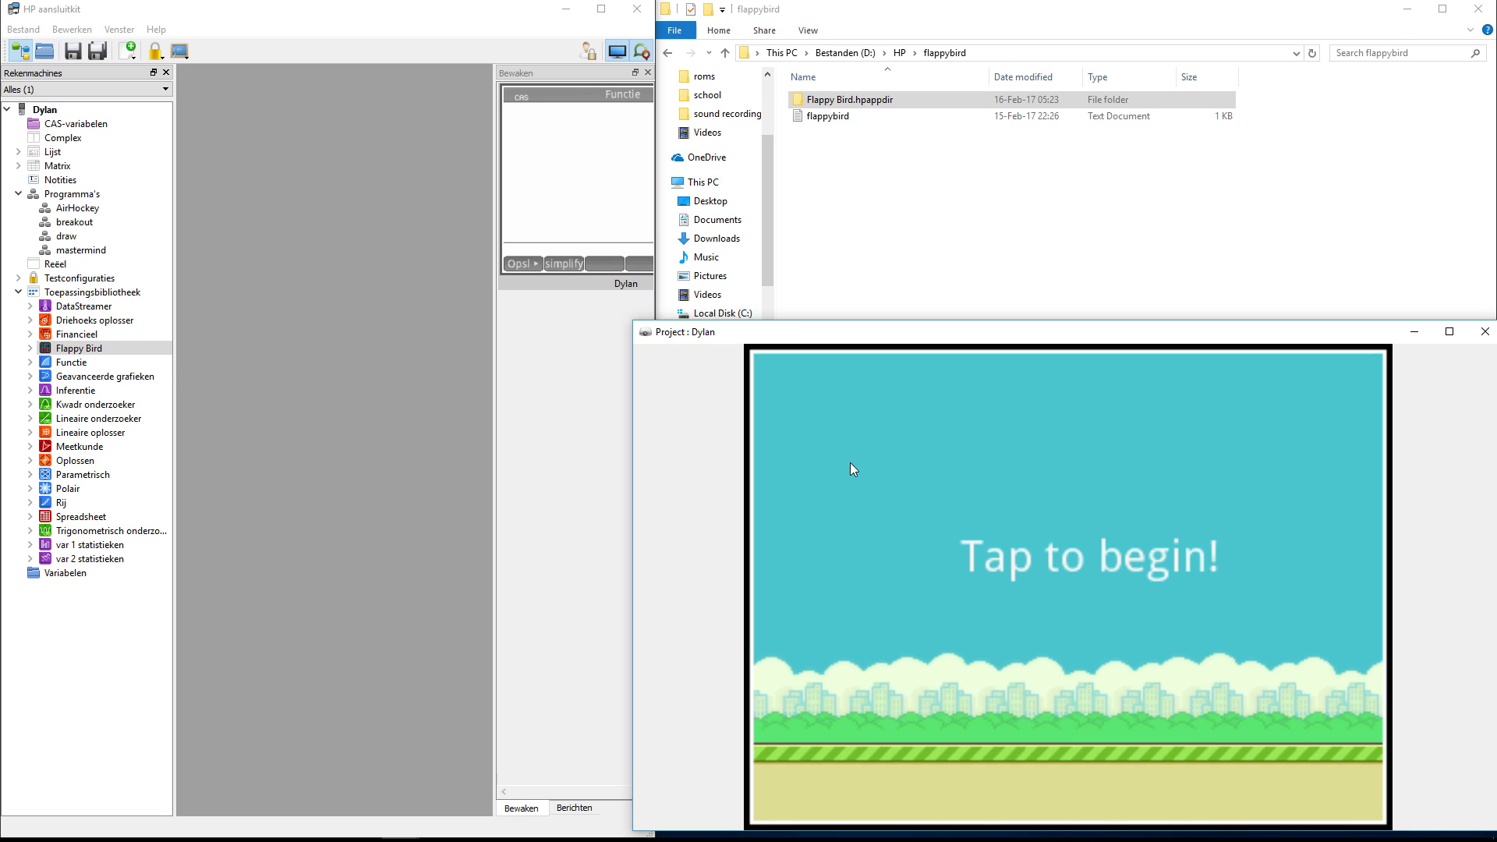
- Play two Flappy Bird rounds, the second ending with 'YOU DIED! SCORE:1'
click(850, 464)
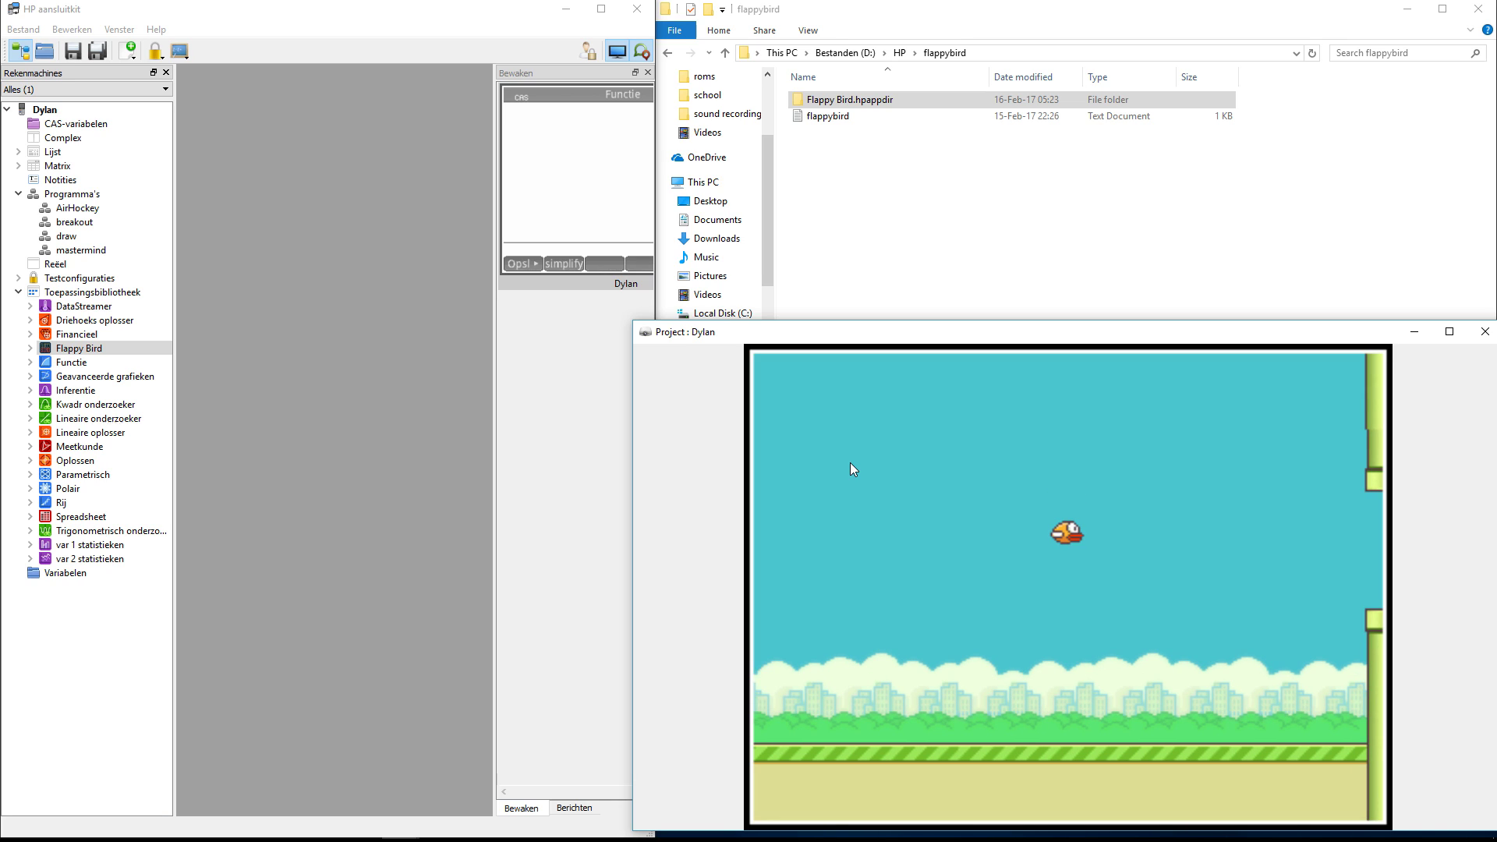
click(850, 461)
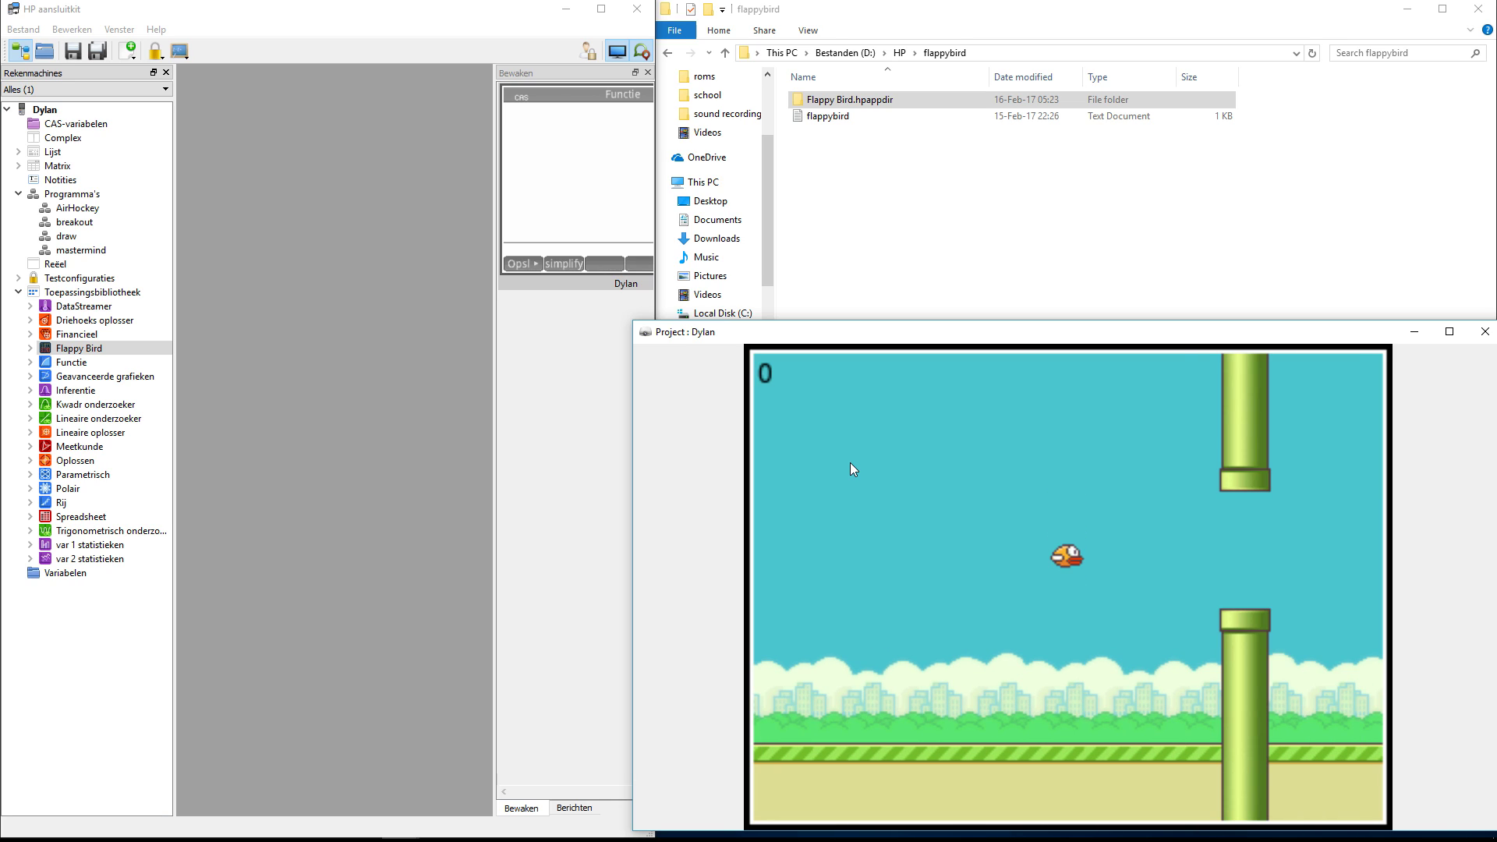
click(850, 462)
click(850, 462)
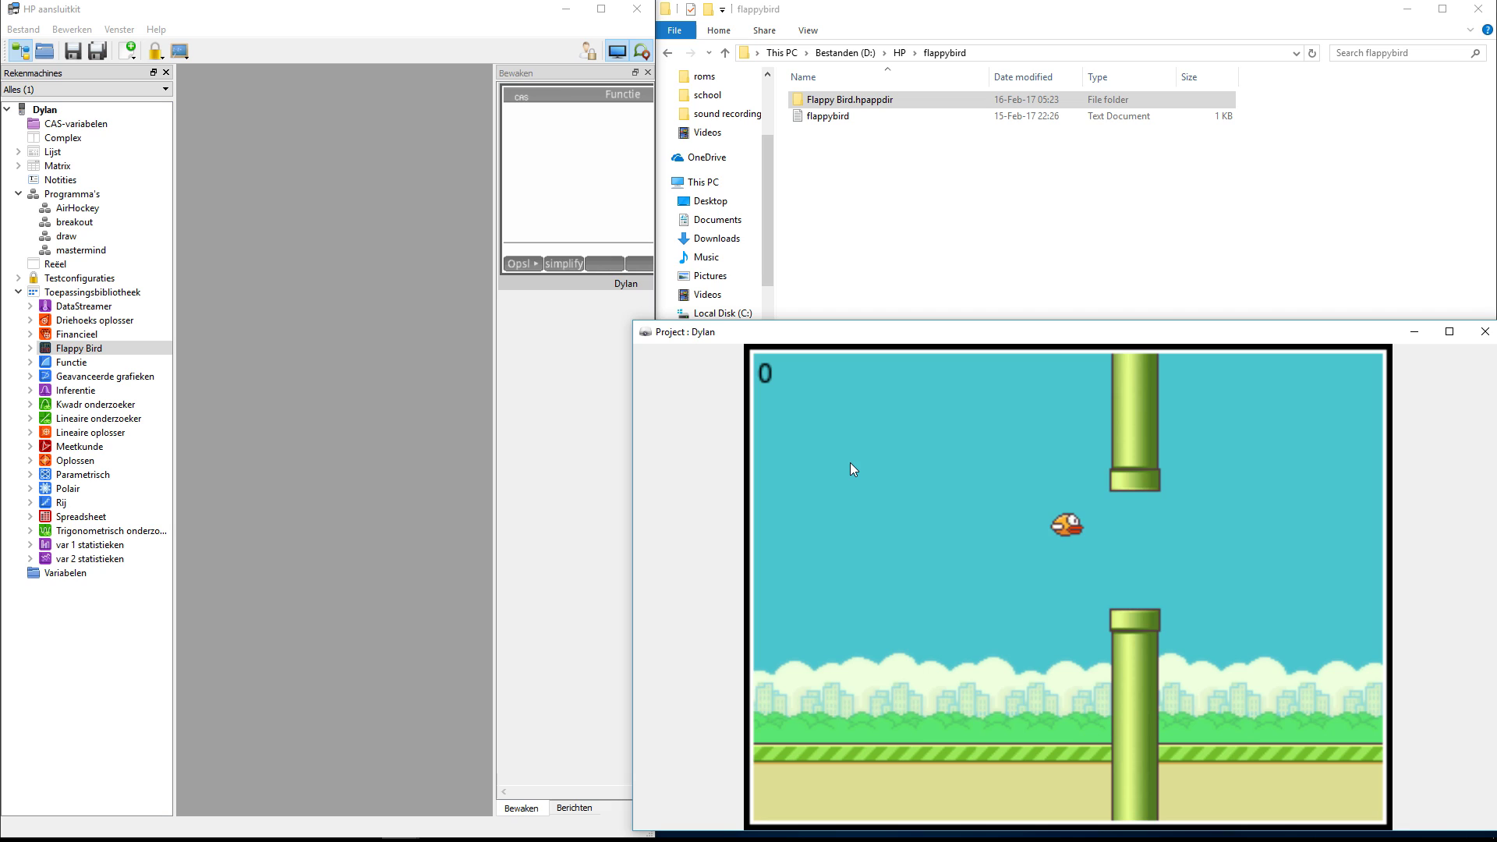
click(850, 461)
click(850, 463)
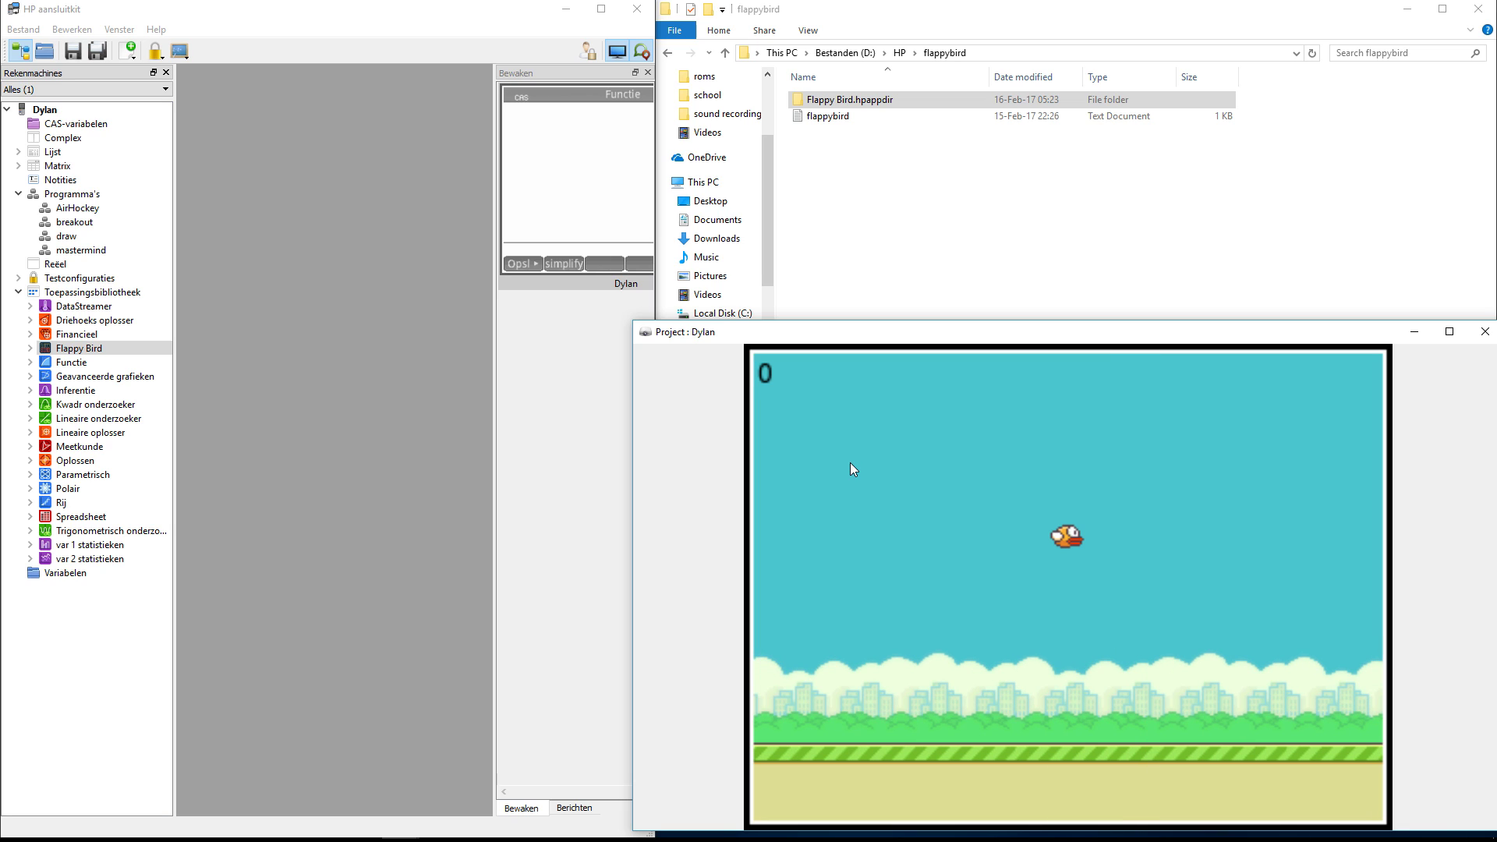
click(851, 463)
click(850, 463)
click(851, 463)
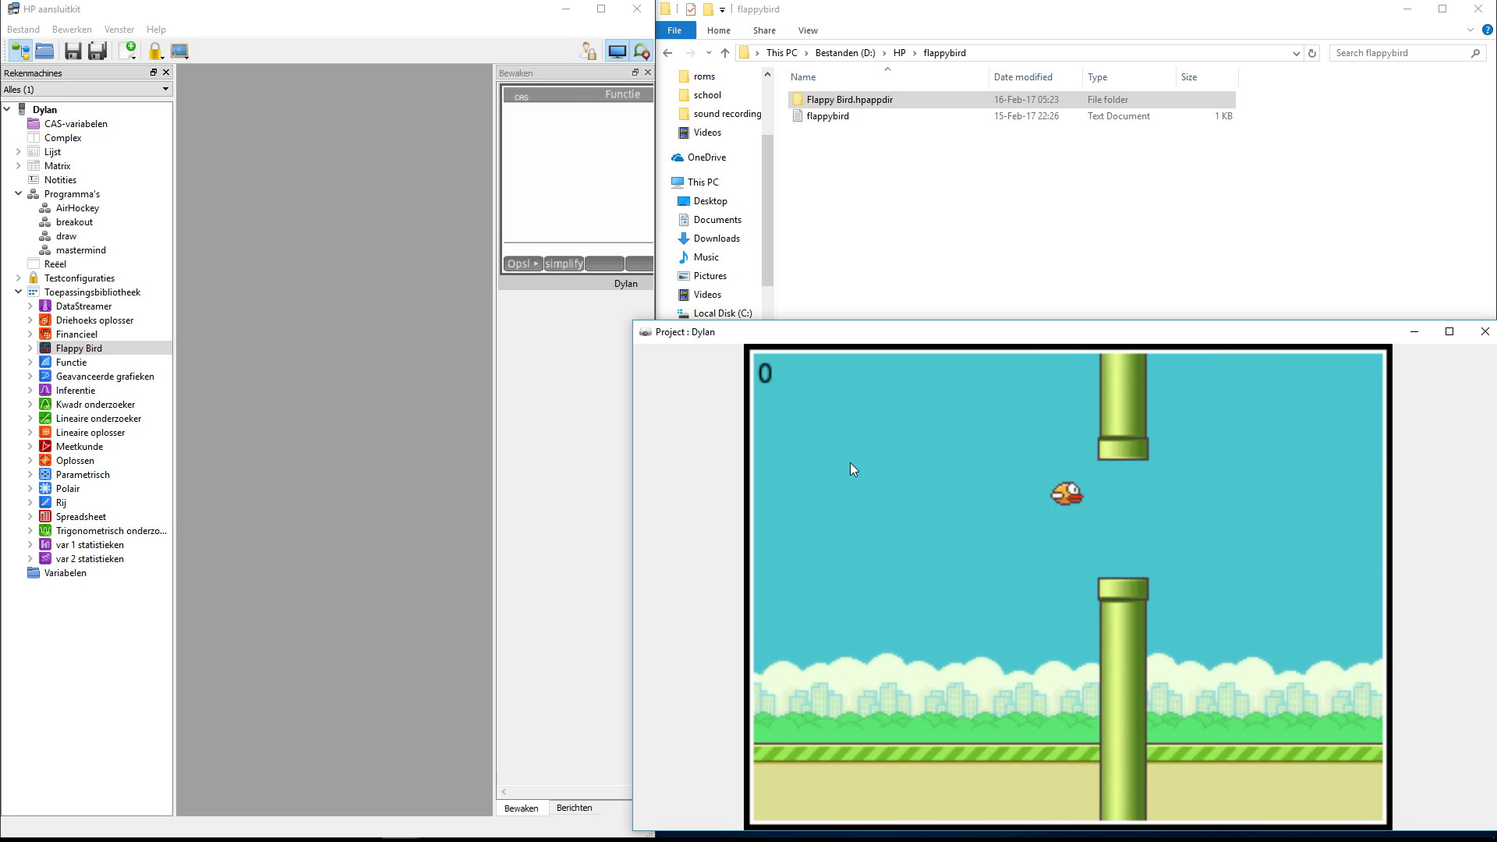
click(850, 463)
click(851, 464)
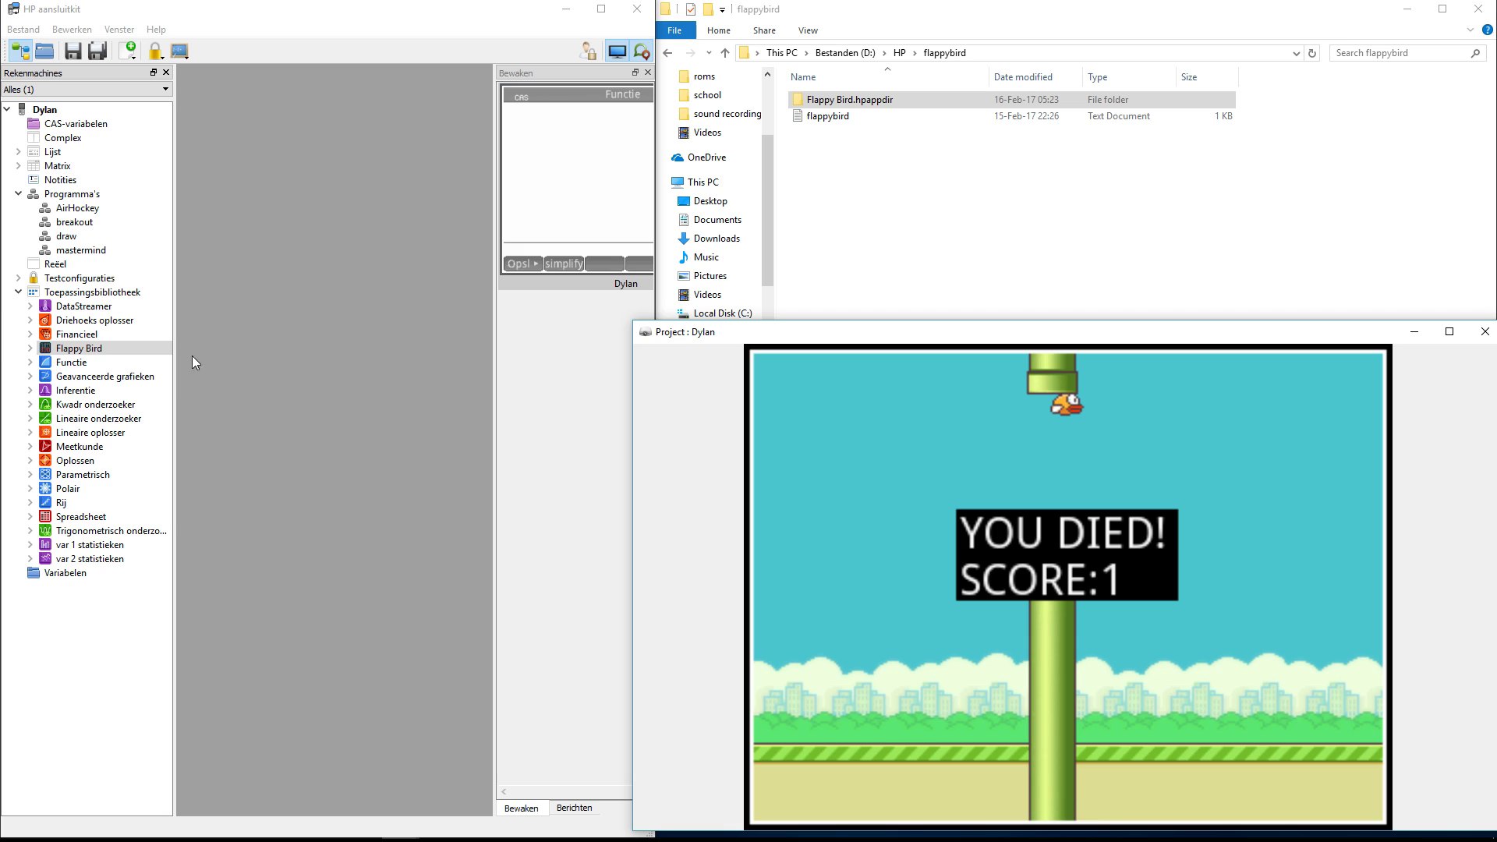
- Delete AirHockey from Programma's, leaving breakout, draw and mastermind
right_click(89, 212)
click(135, 288)
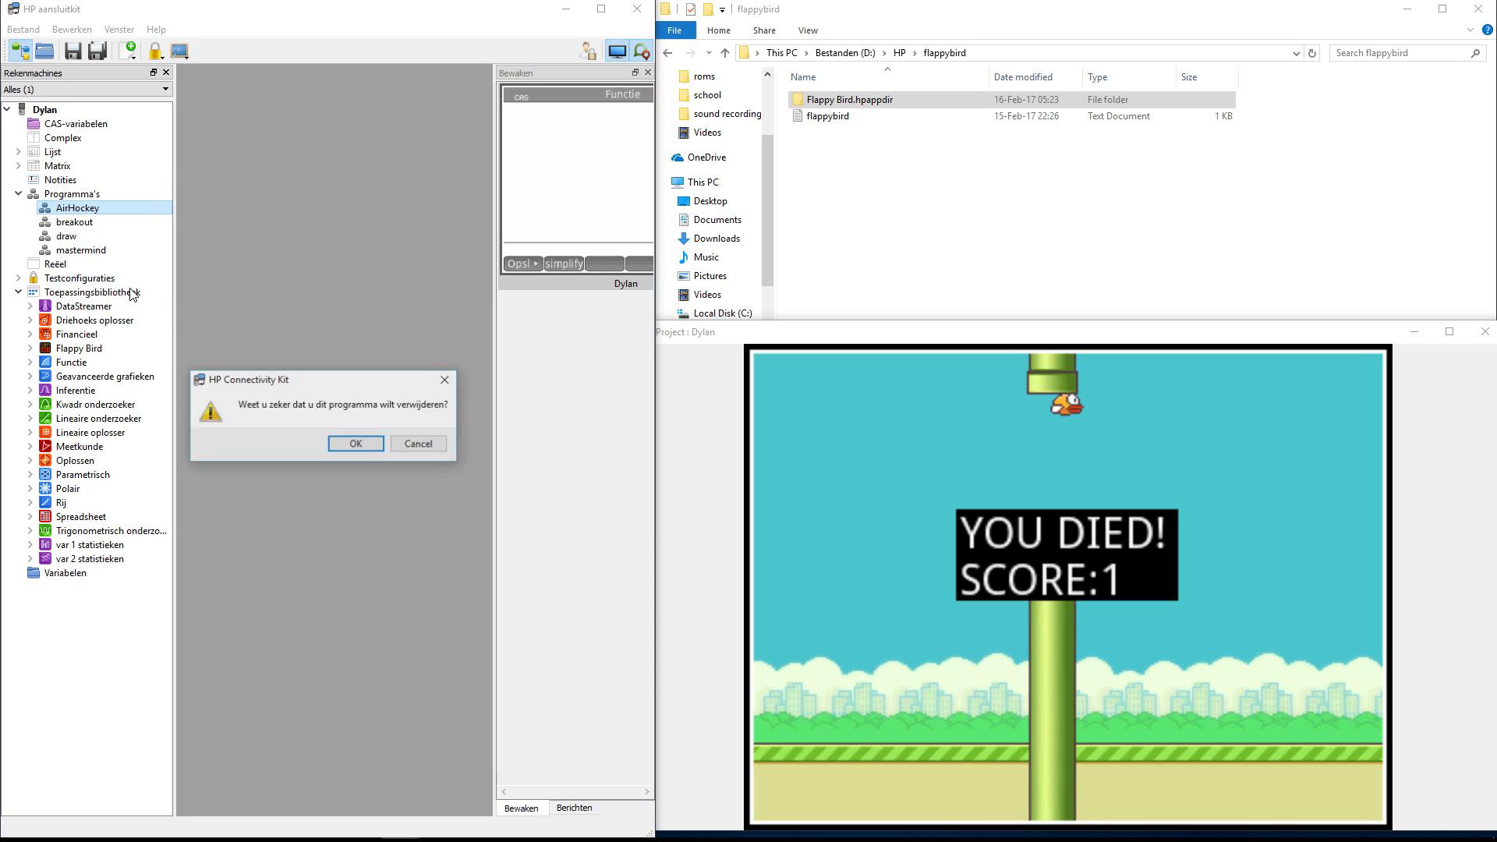
click(359, 444)
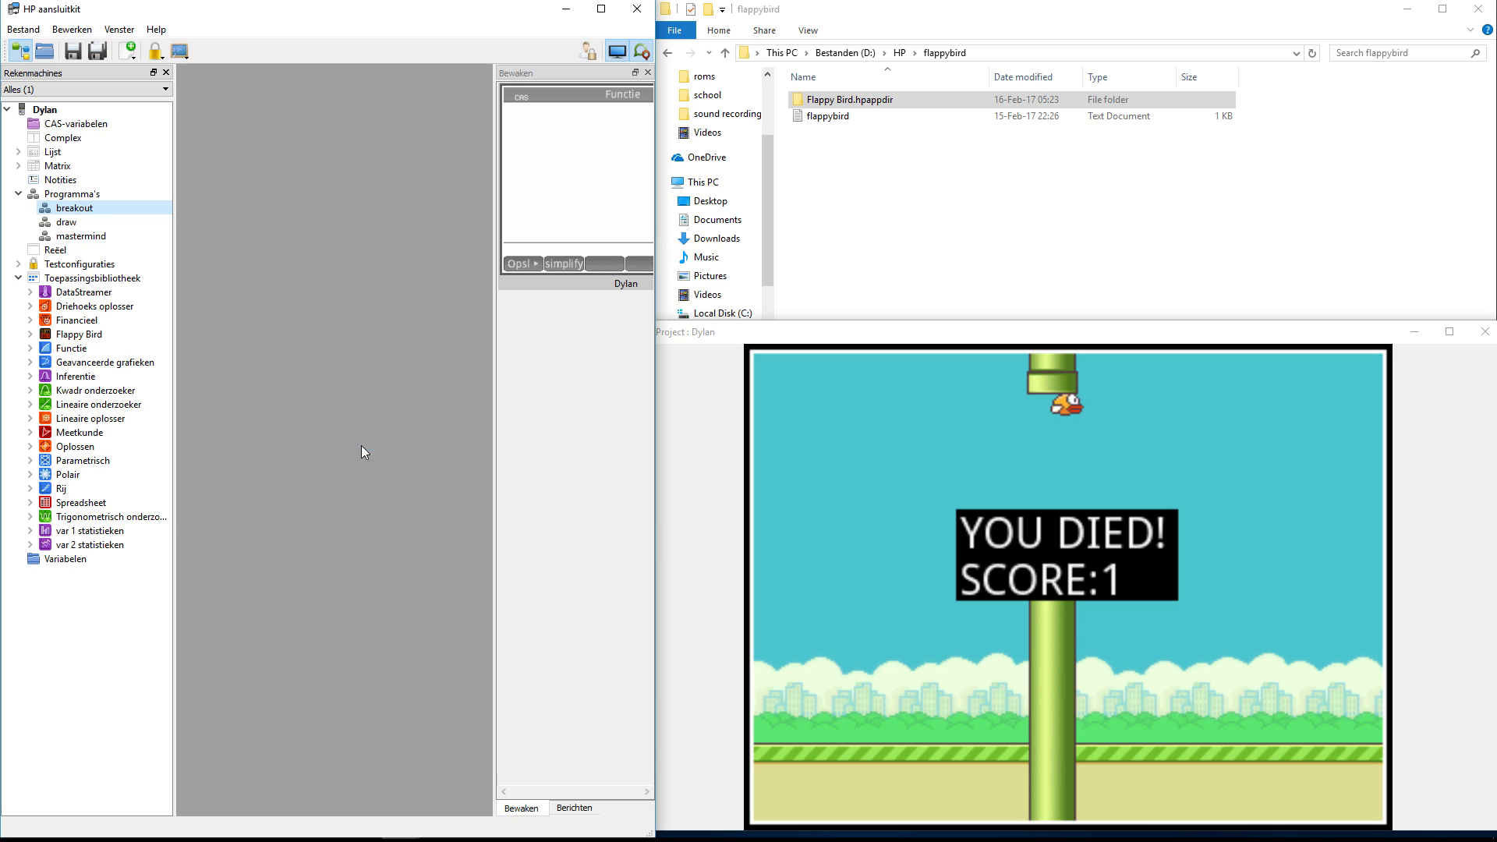